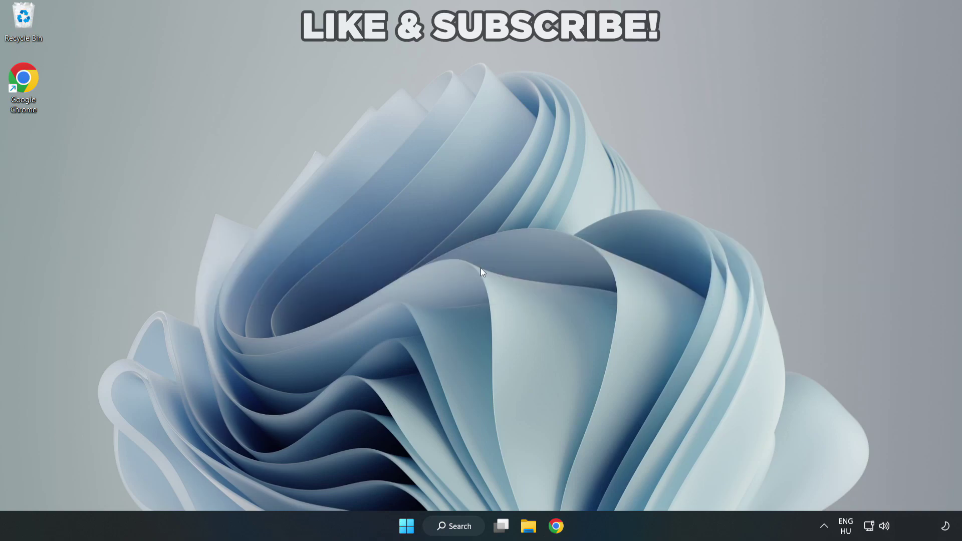
Search Windows for 'device manager' and launch Device Manager from the results
left_click(457, 526)
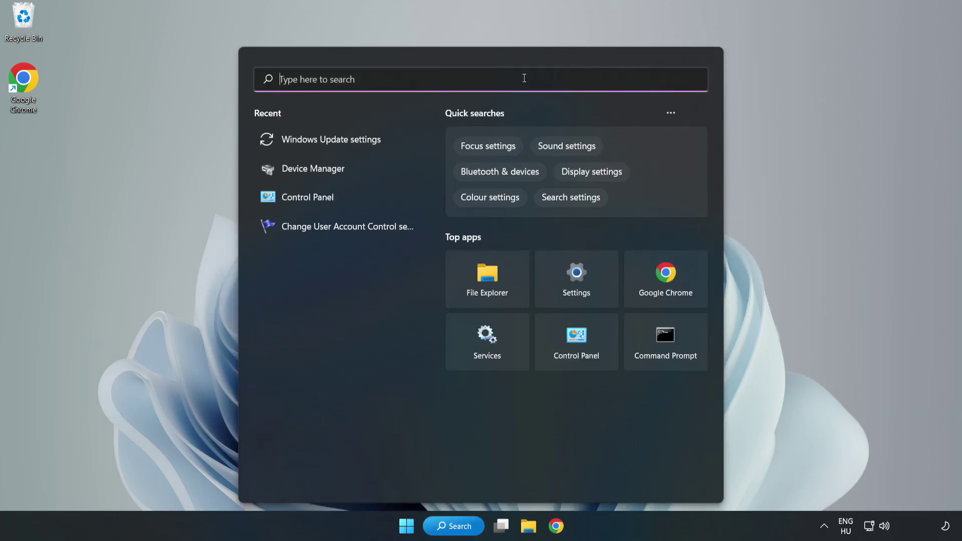
type("devic")
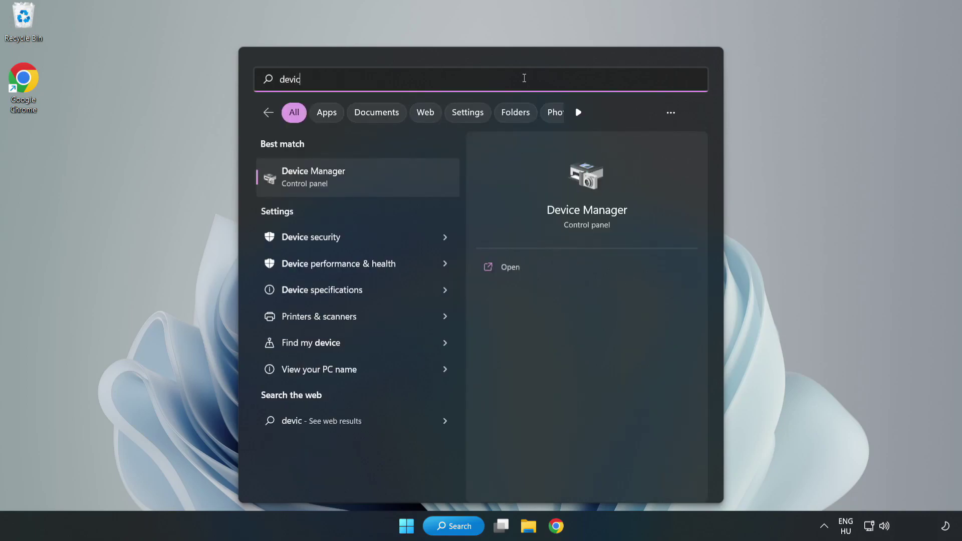
type("e manager")
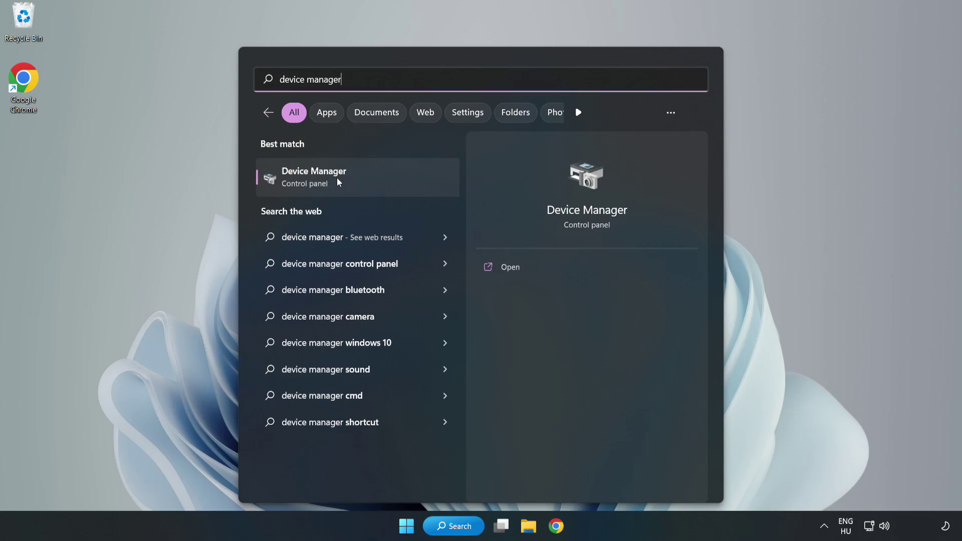
left_click(359, 186)
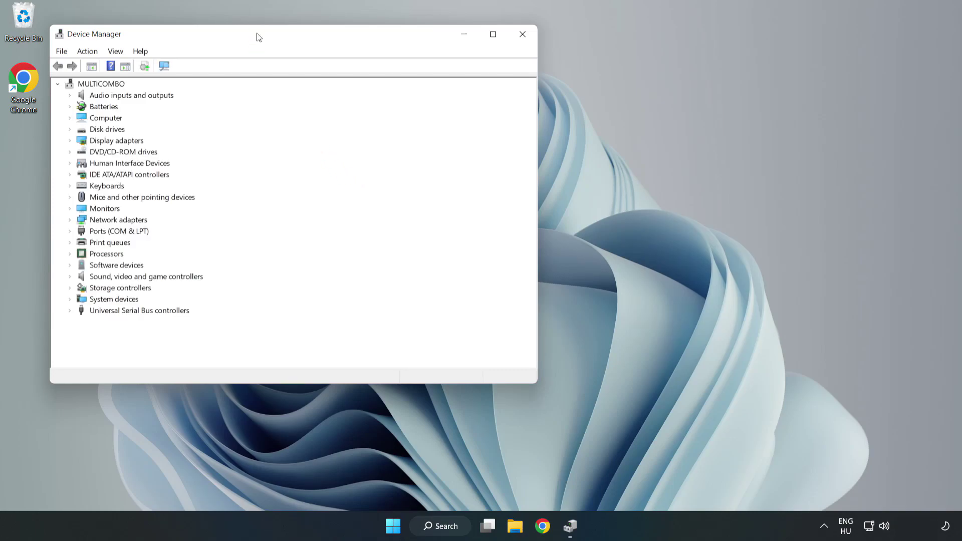
Expand Display adapters and bring up the context menu for the VMware SVGA 3D adapter
left_click_drag(256, 34, 429, 86)
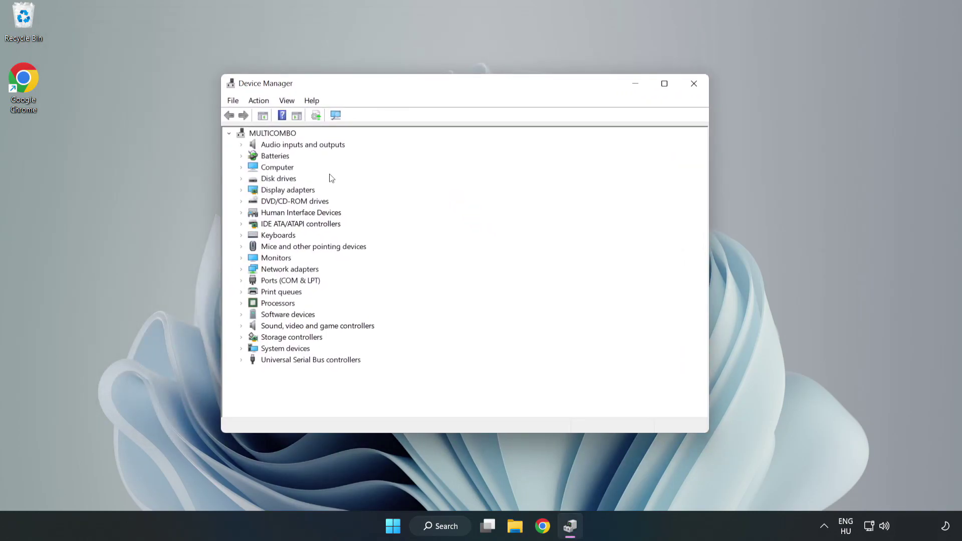
left_click(259, 191)
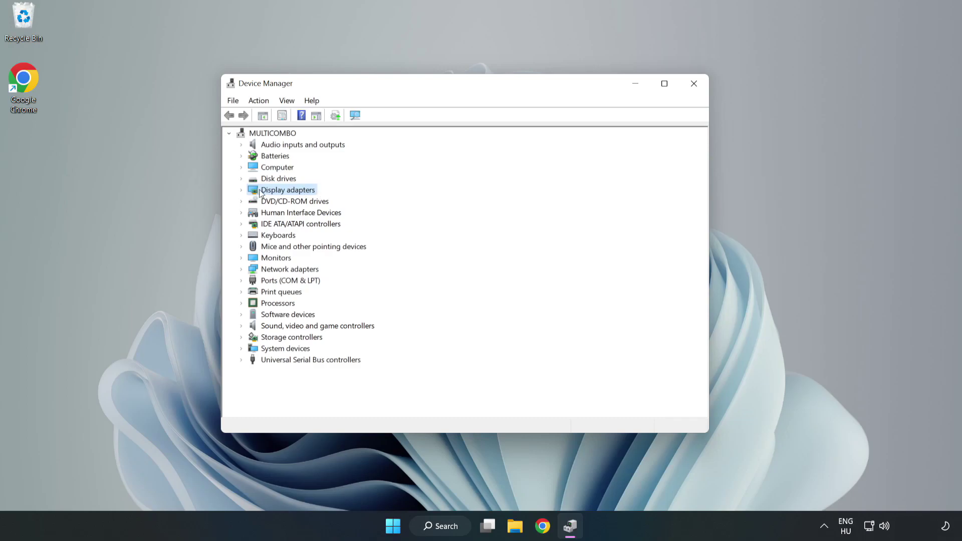
left_click(242, 190)
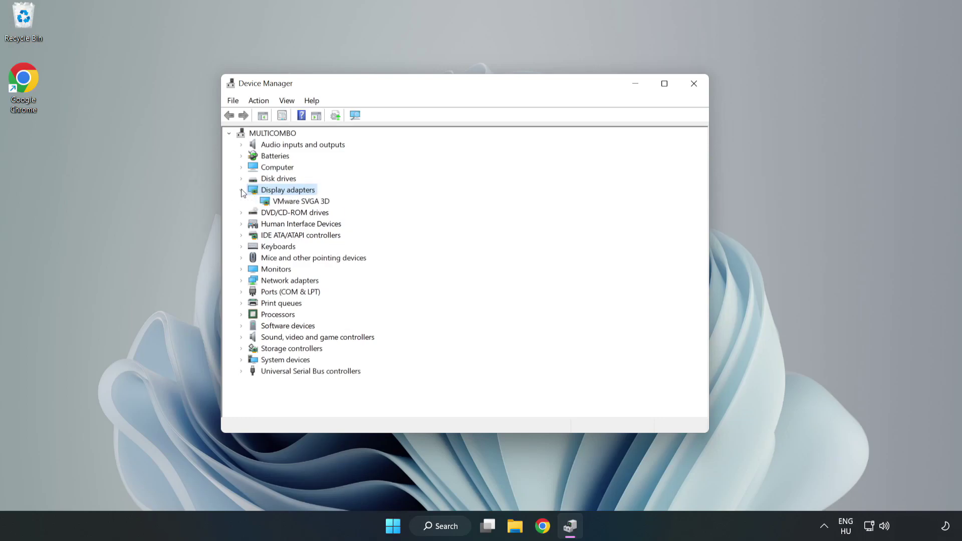
left_click(304, 202)
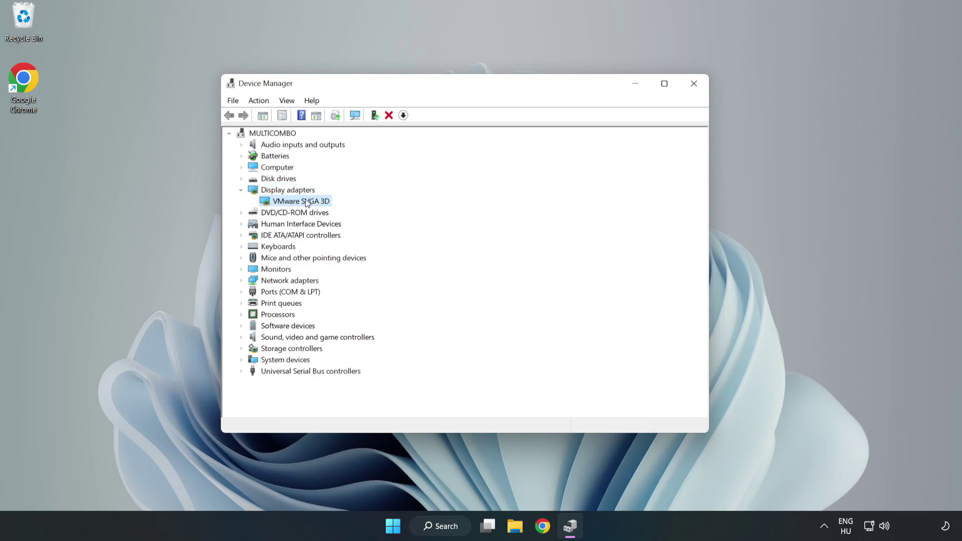
right_click(300, 206)
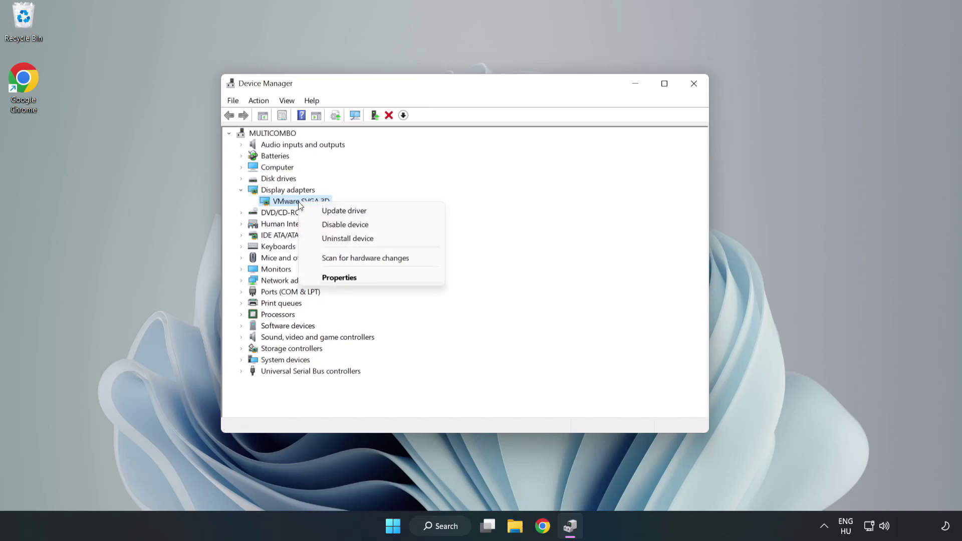
Update the VMware SVGA 3D driver automatically, confirm the best driver is installed, and close the wizard
left_click(373, 215)
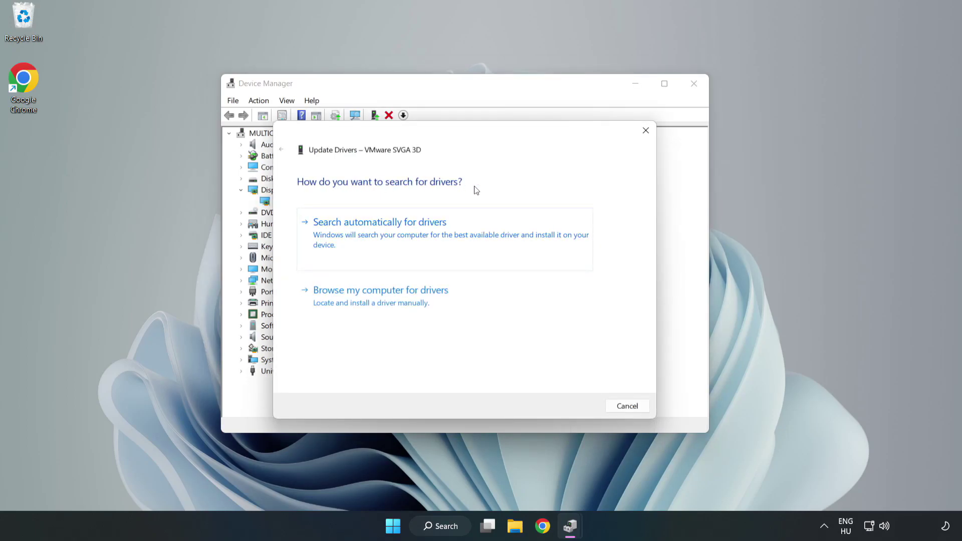
left_click(383, 234)
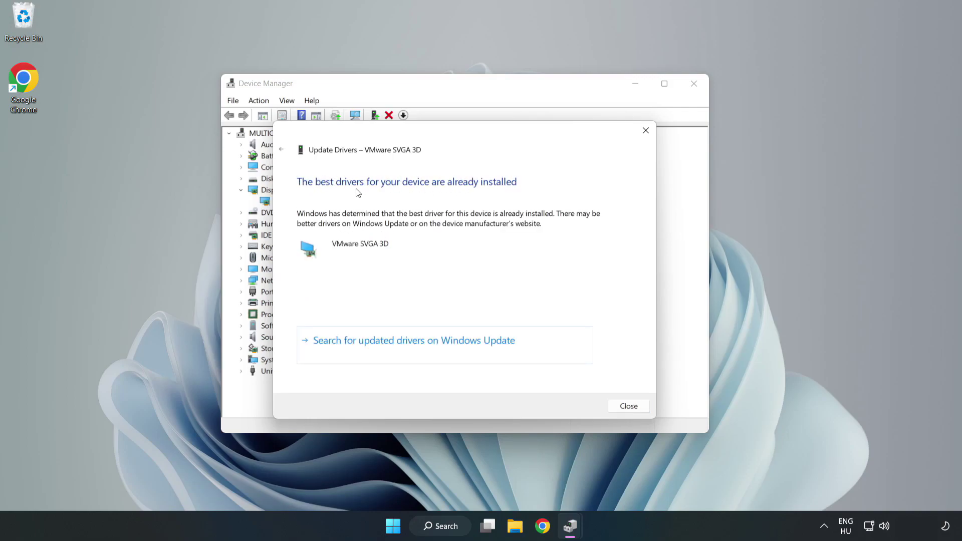
left_click(629, 406)
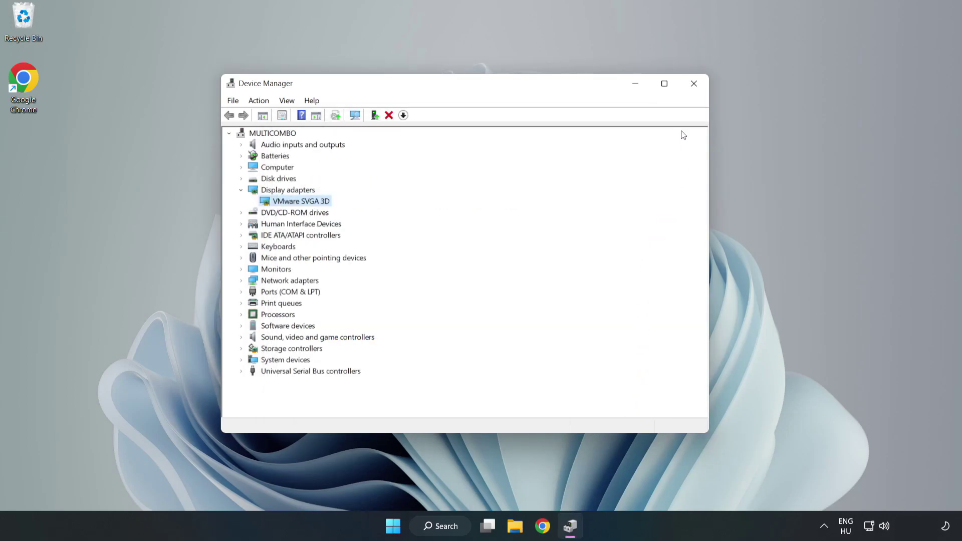
Close Device Manager and open Windows Update settings by searching 'updates'
left_click(694, 84)
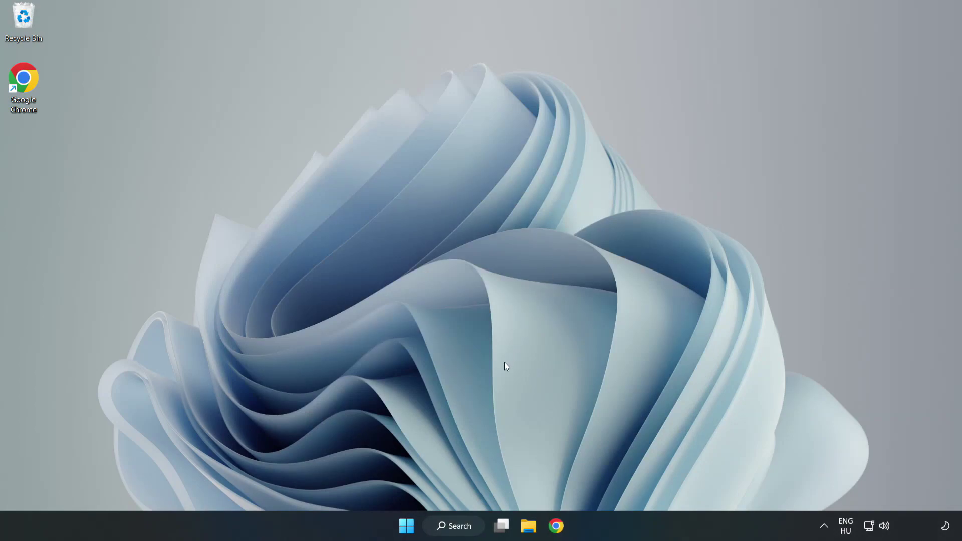
left_click(457, 527)
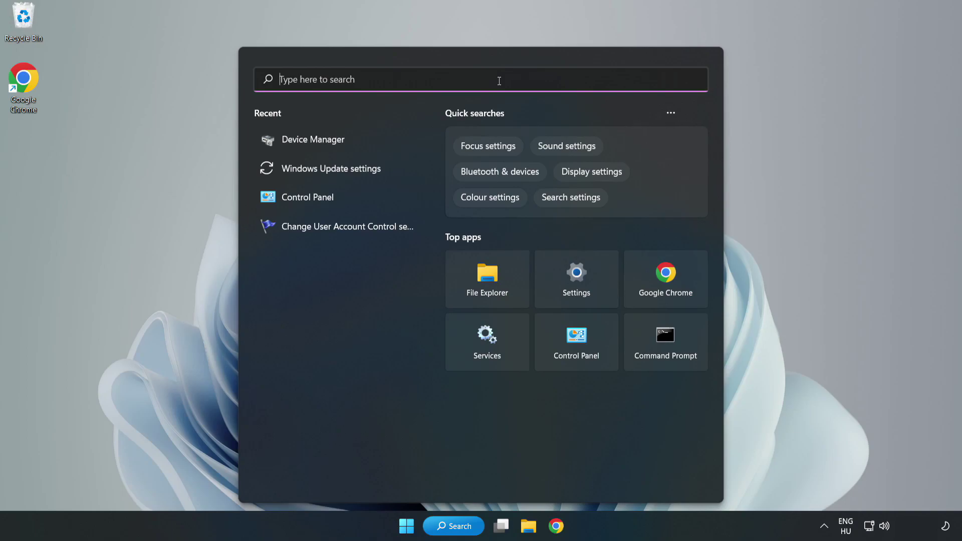
type("updates")
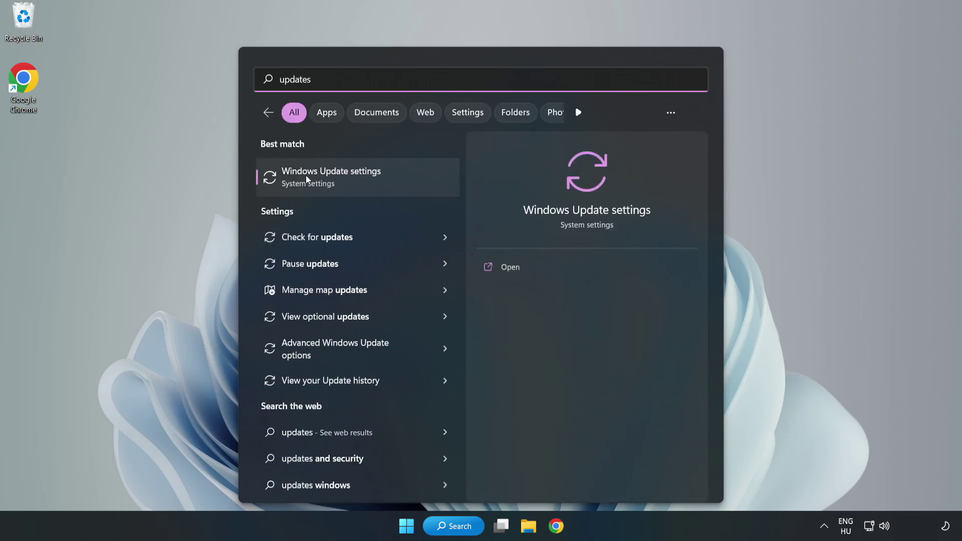
left_click(343, 182)
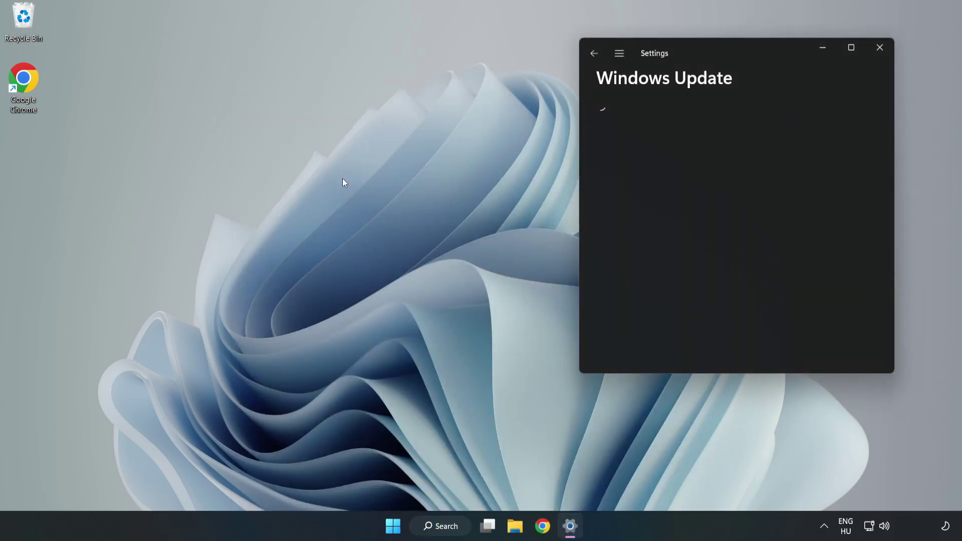
Maximize Settings, check for Windows updates until it reports up to date, then close Settings
left_click(853, 48)
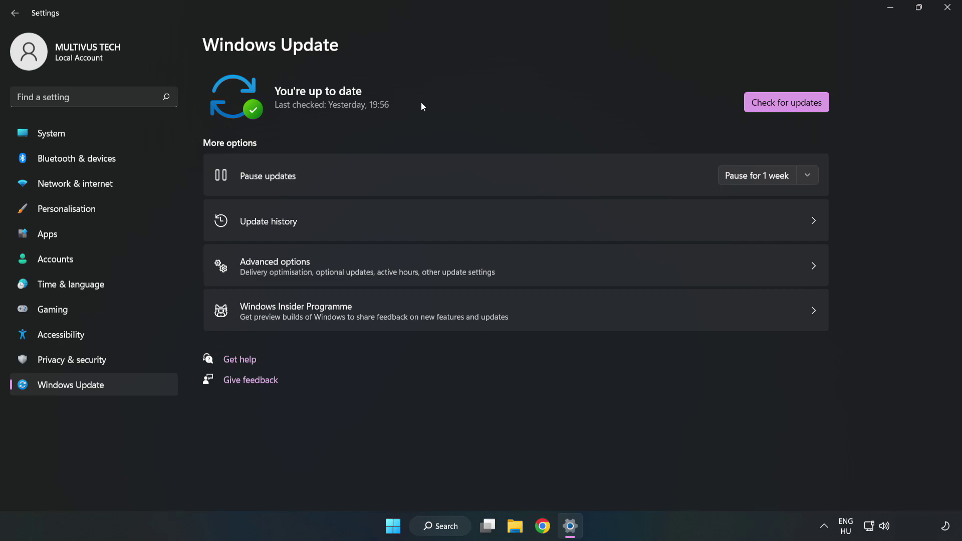
left_click(790, 105)
left_click(949, 14)
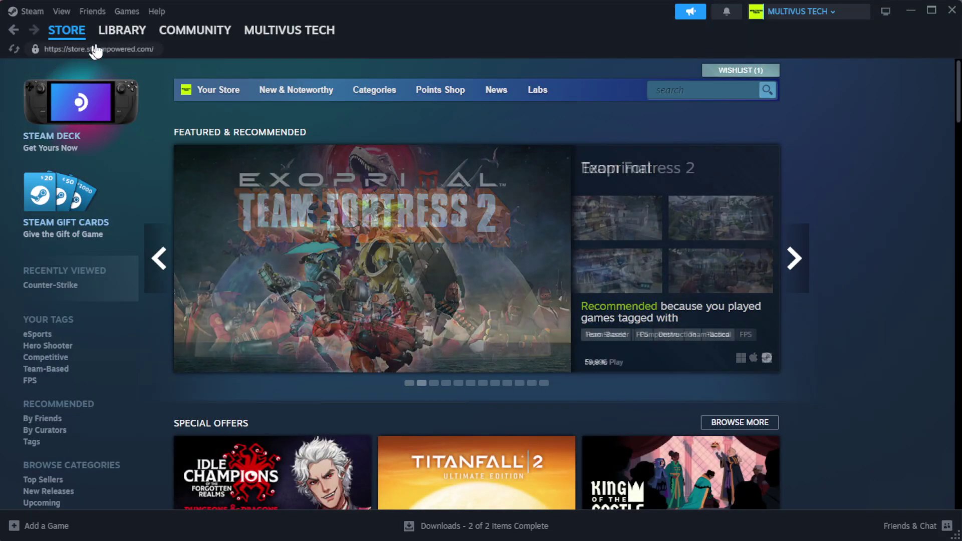
Switch Steam from the Store to the Library Home view
mouse_move(128, 36)
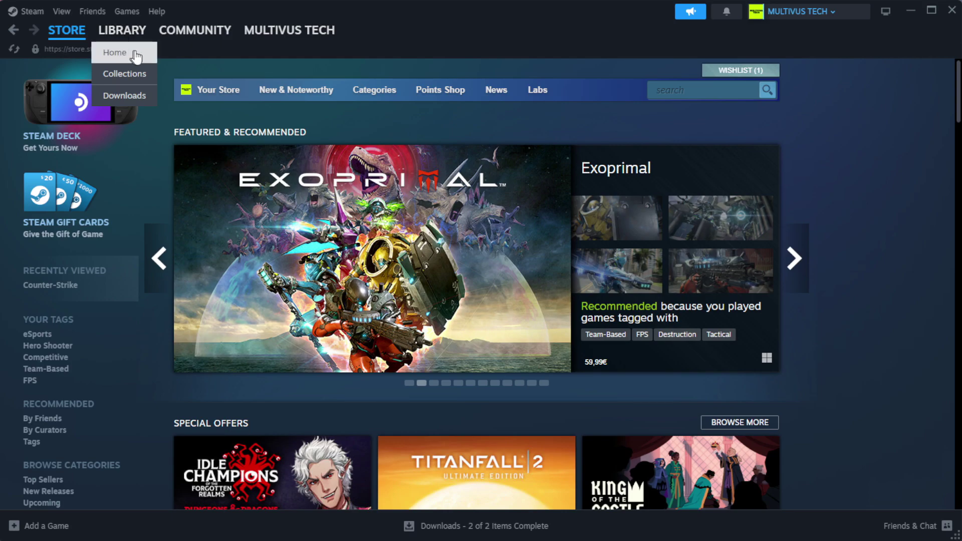
left_click(136, 54)
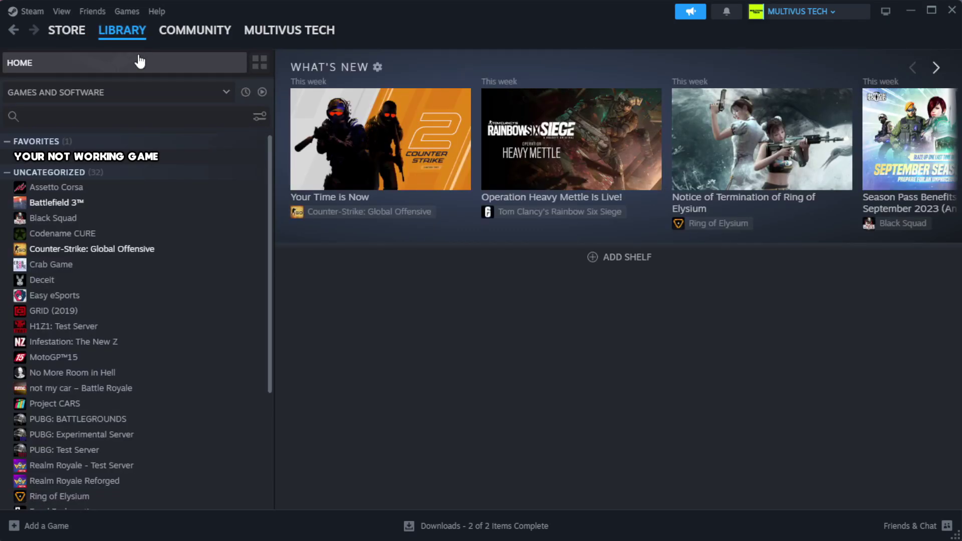
Verify the integrity of YOUR NOT WORKING GAME's files, validating all 1039 files
right_click(236, 161)
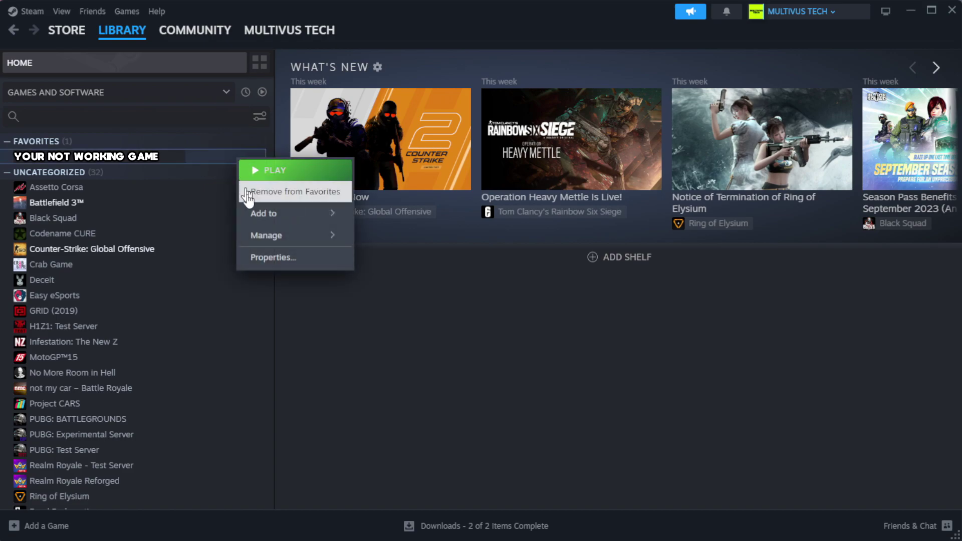
left_click(305, 260)
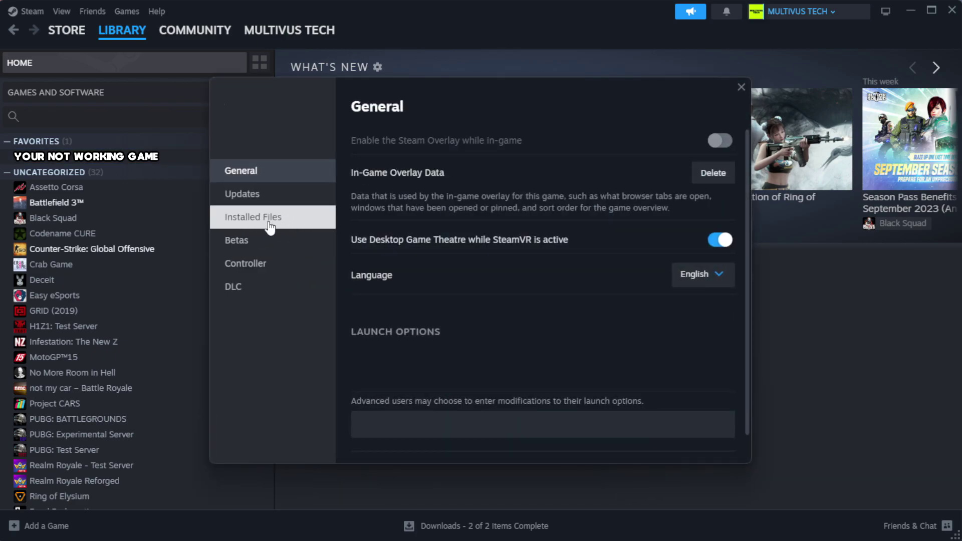
left_click(316, 229)
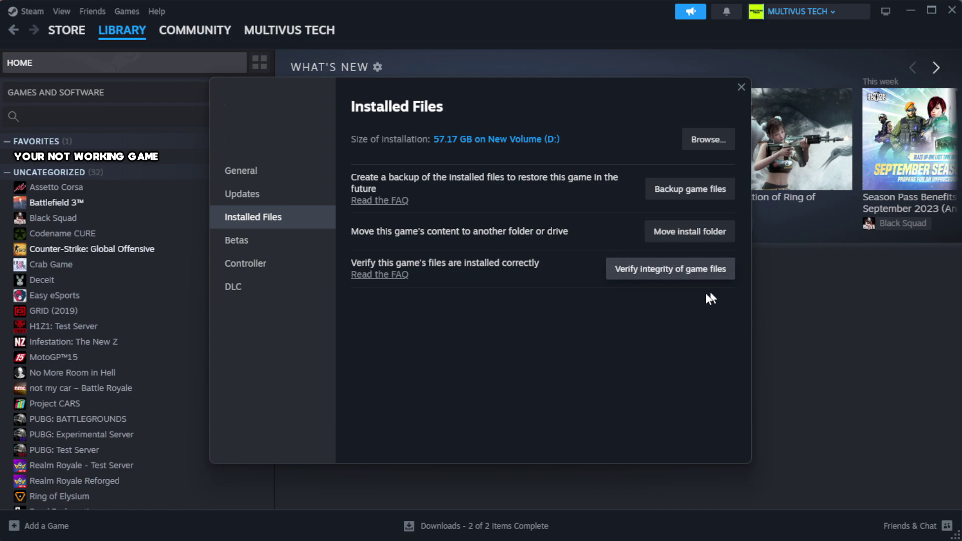
left_click(677, 280)
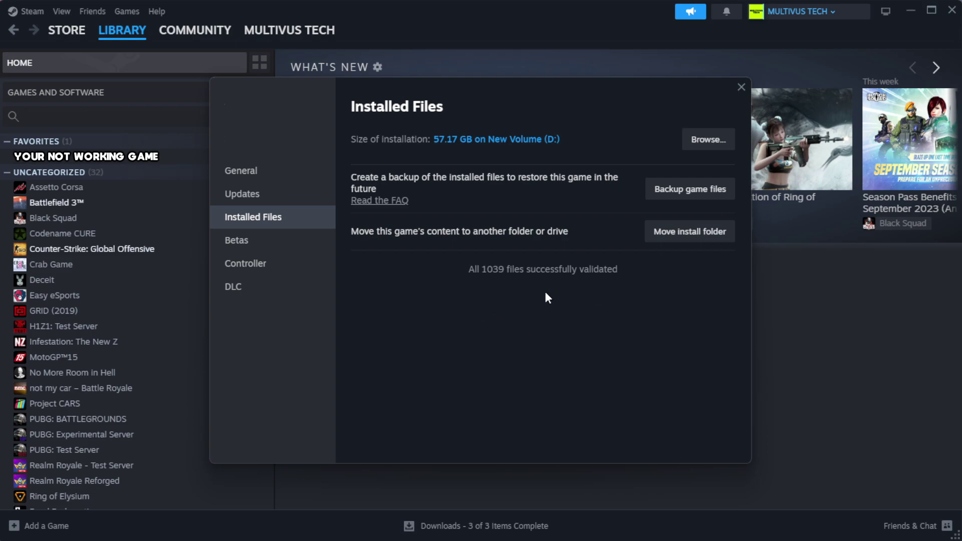
Browse the game's install folder and open Properties for the YOUR NOT WORKING GAME shortcut
left_click(708, 150)
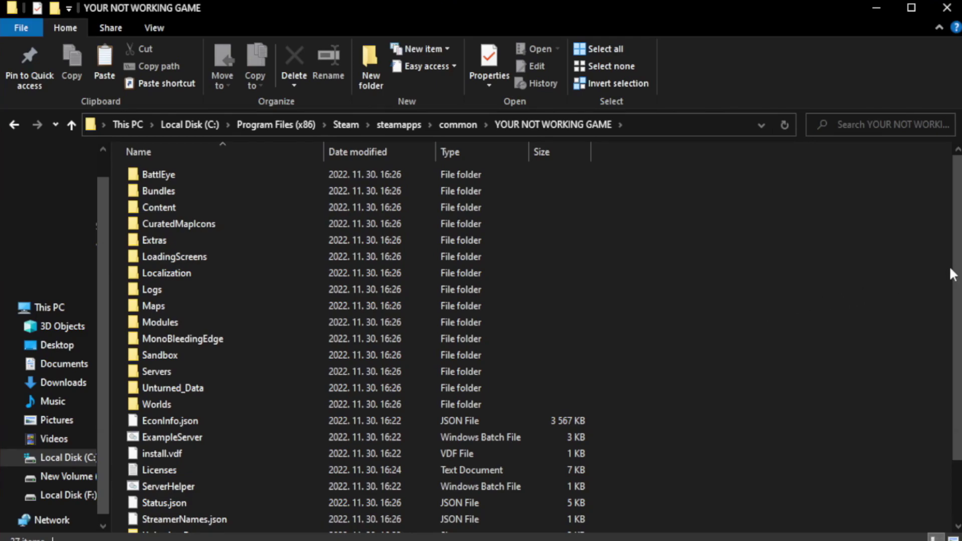
left_click_drag(951, 273, 951, 346)
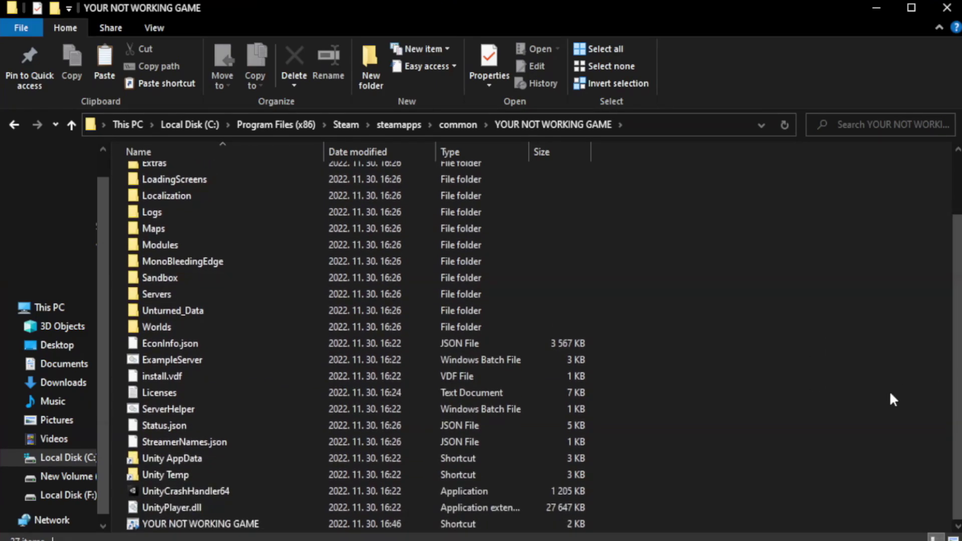
left_click(361, 524)
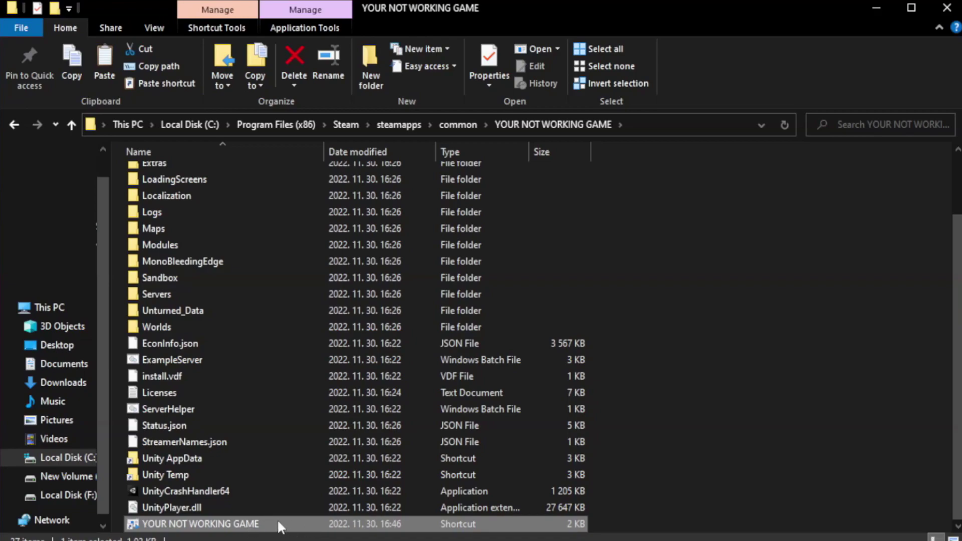
right_click(321, 523)
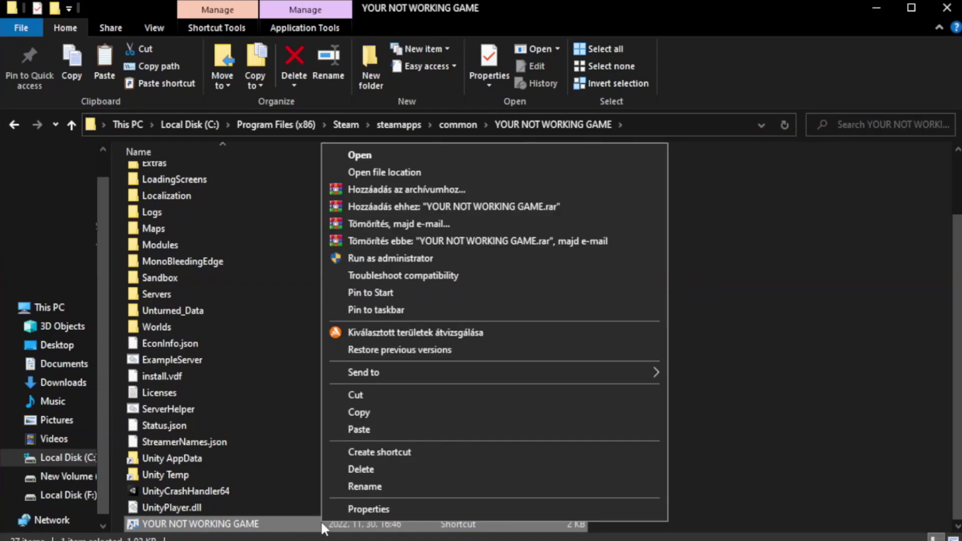
left_click(491, 510)
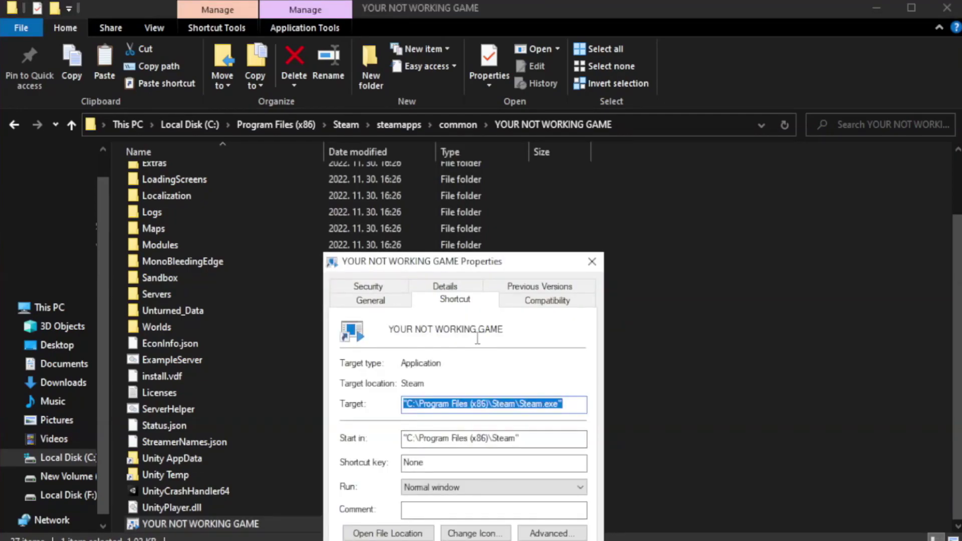
Set the game shortcut to Windows 8 compatibility mode, run as administrator, with fullscreen optimizations disabled
left_click_drag(482, 266, 483, 99)
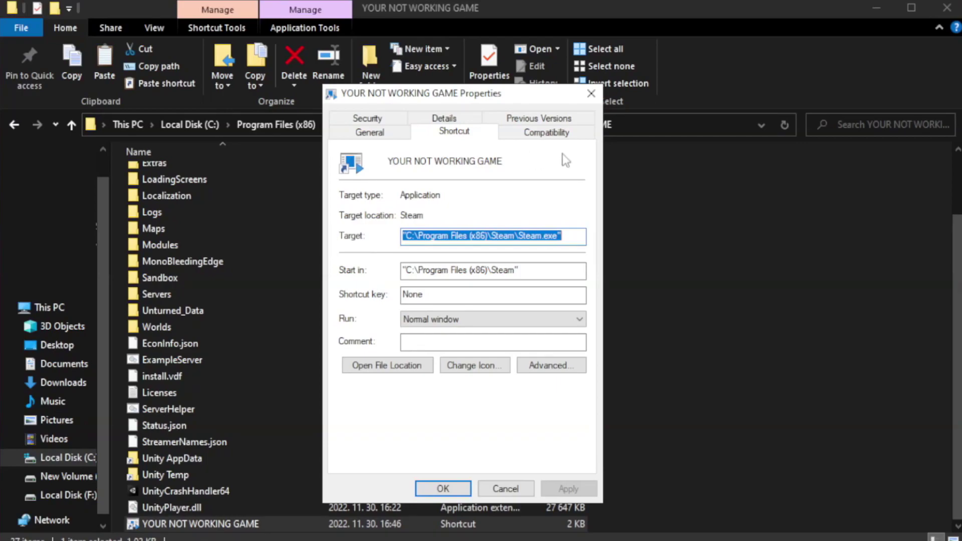
left_click(543, 136)
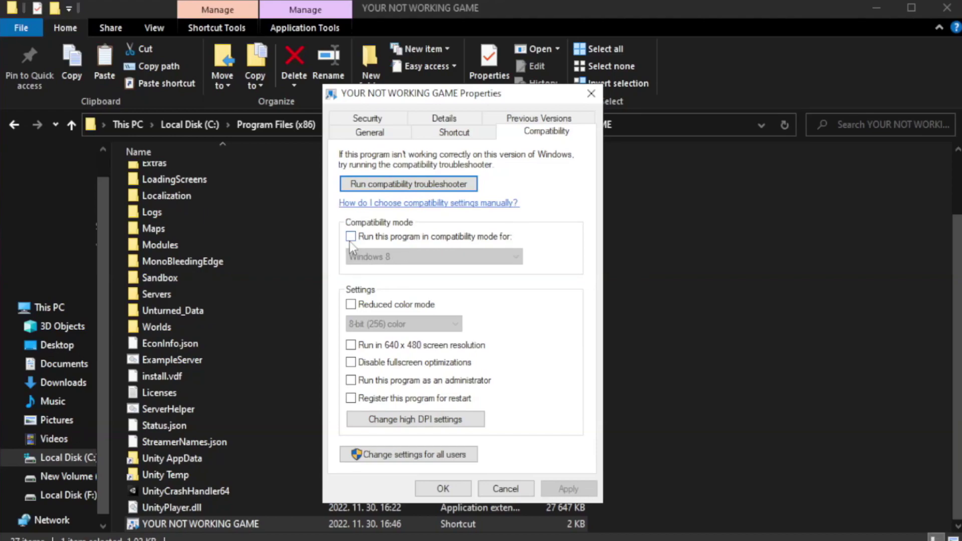
left_click(382, 239)
left_click(432, 257)
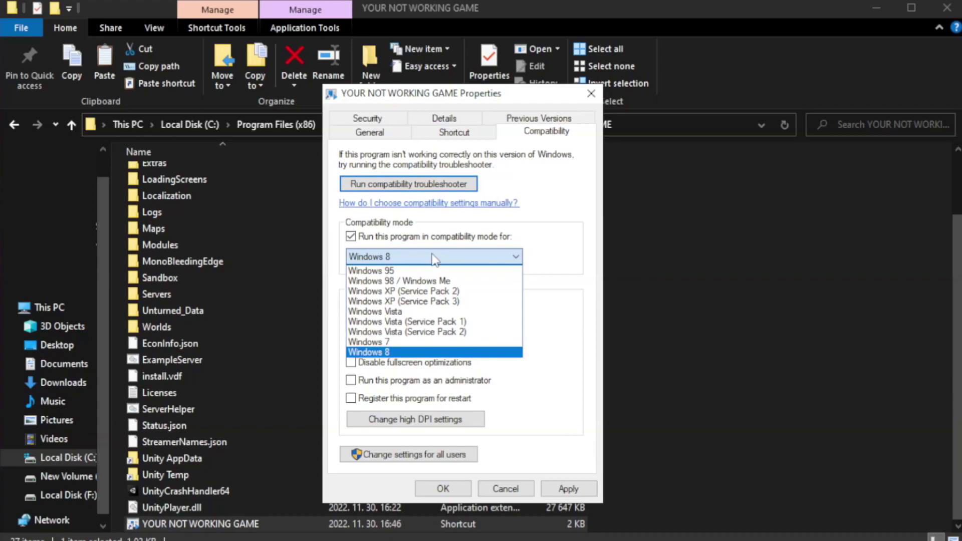
left_click(408, 353)
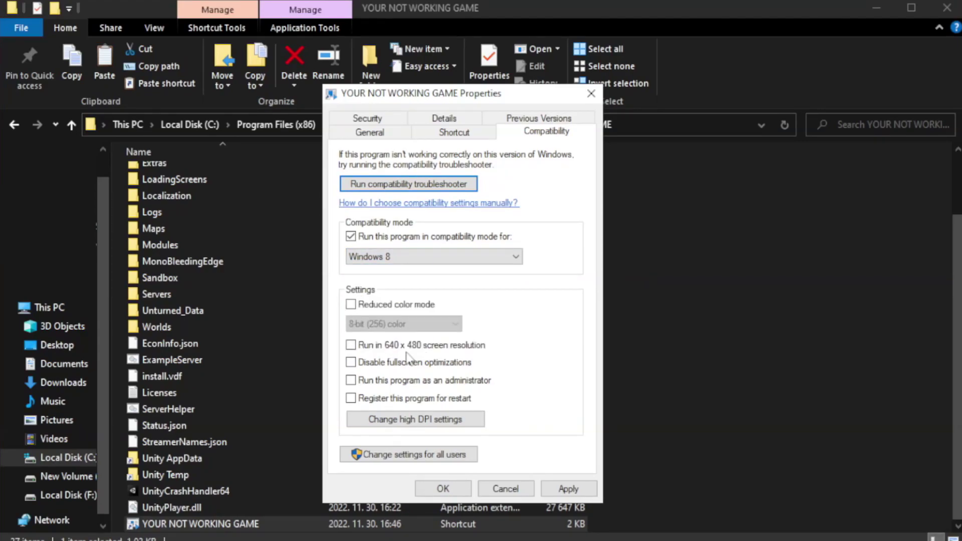
left_click(376, 370)
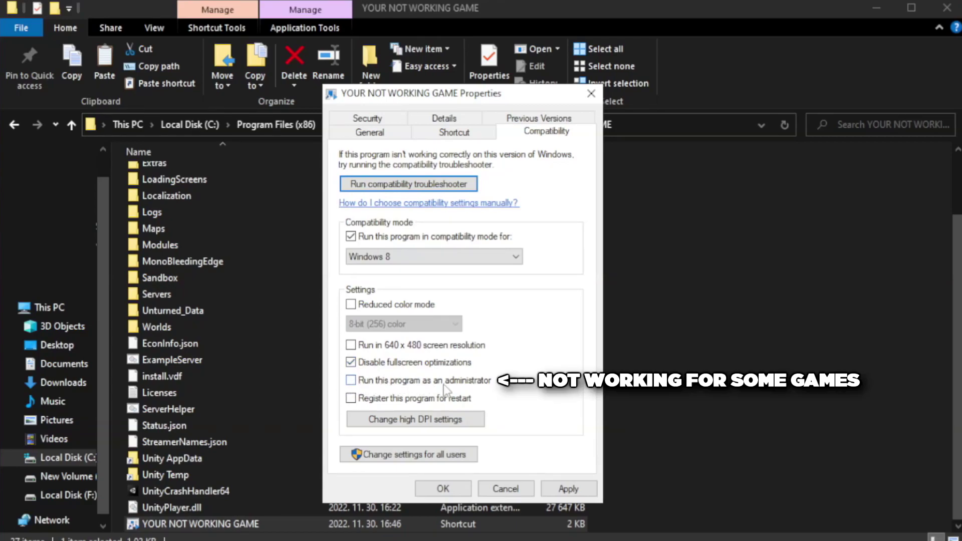
left_click(378, 387)
left_click(564, 489)
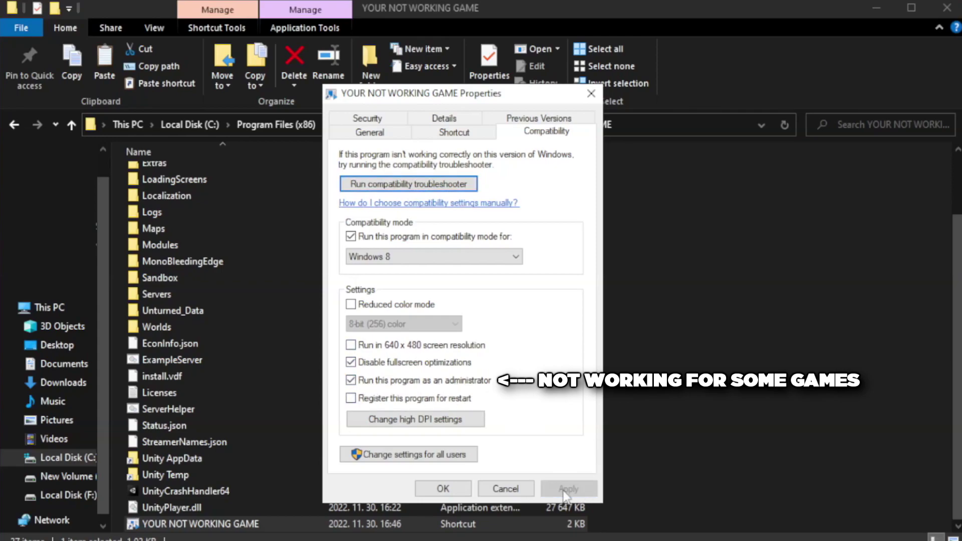
left_click(441, 489)
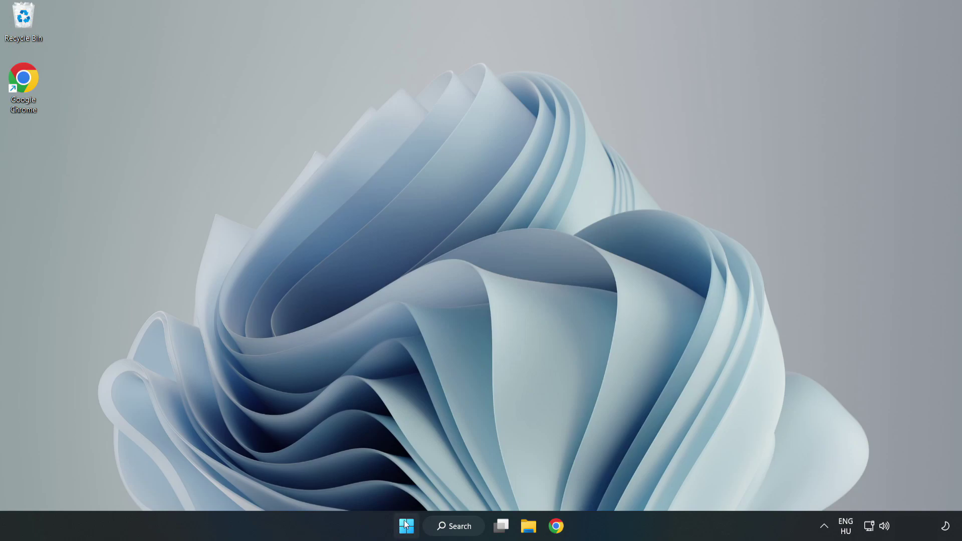
Launch Task Manager from the Start button's Win+X menu
right_click(408, 530)
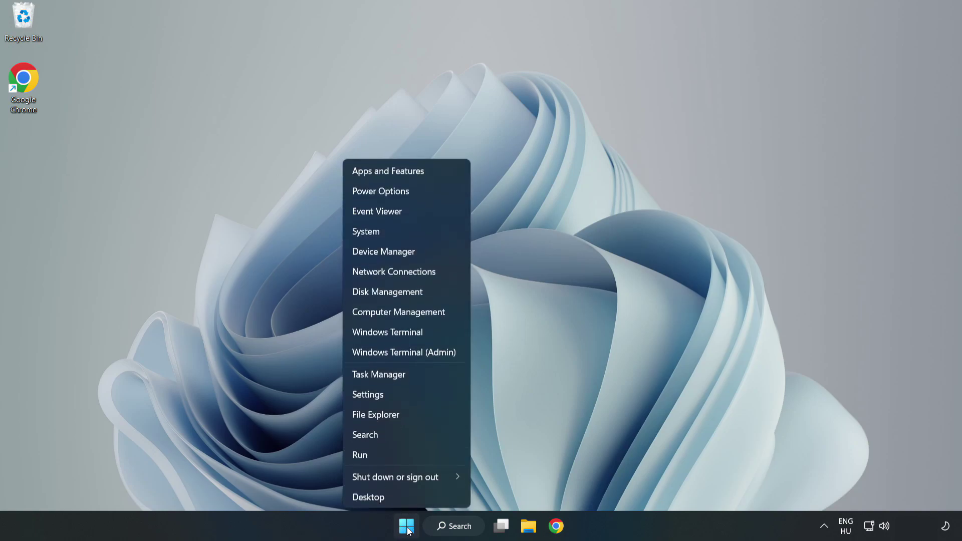
left_click(405, 378)
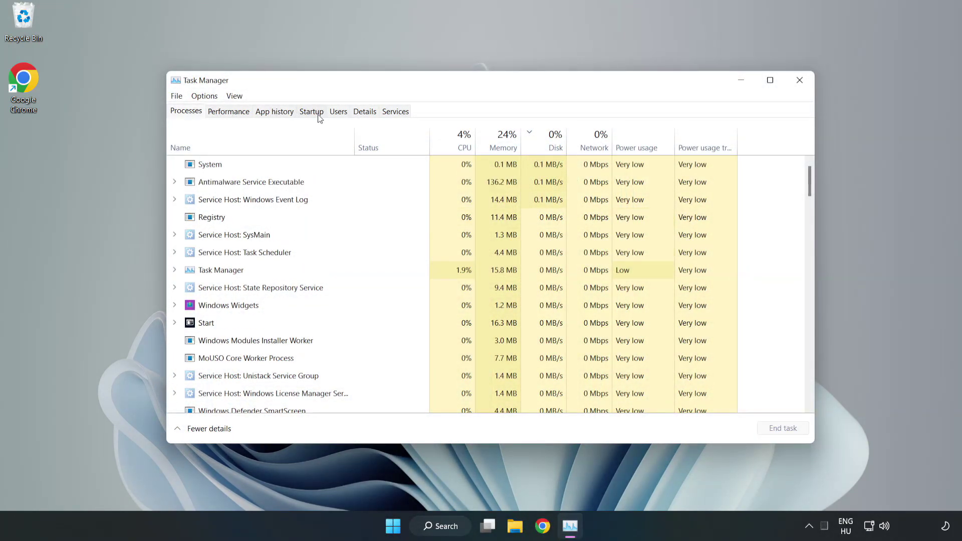
On the Startup tab, disable Cortana, Microsoft Edge, Microsoft Teams and Phone Link, then close Task Manager
left_click(313, 114)
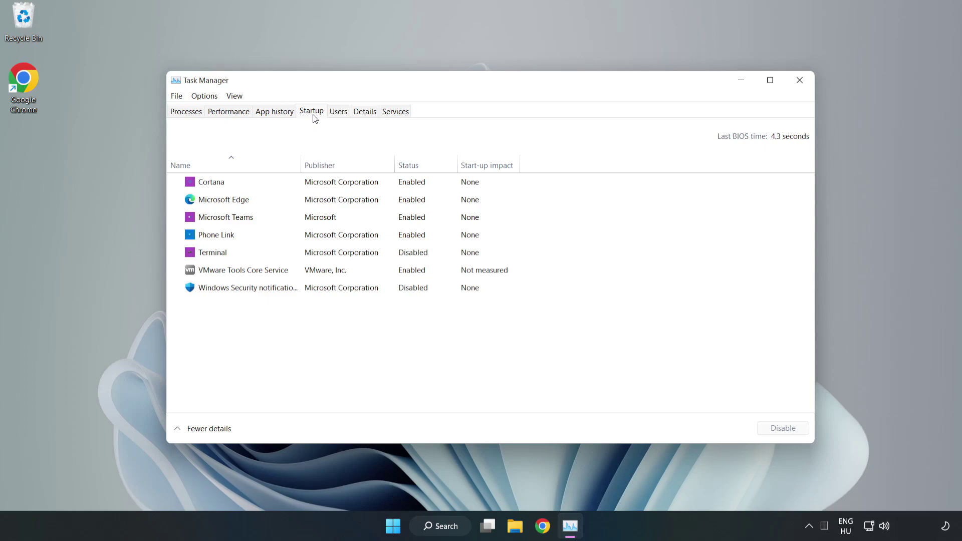
left_click(332, 189)
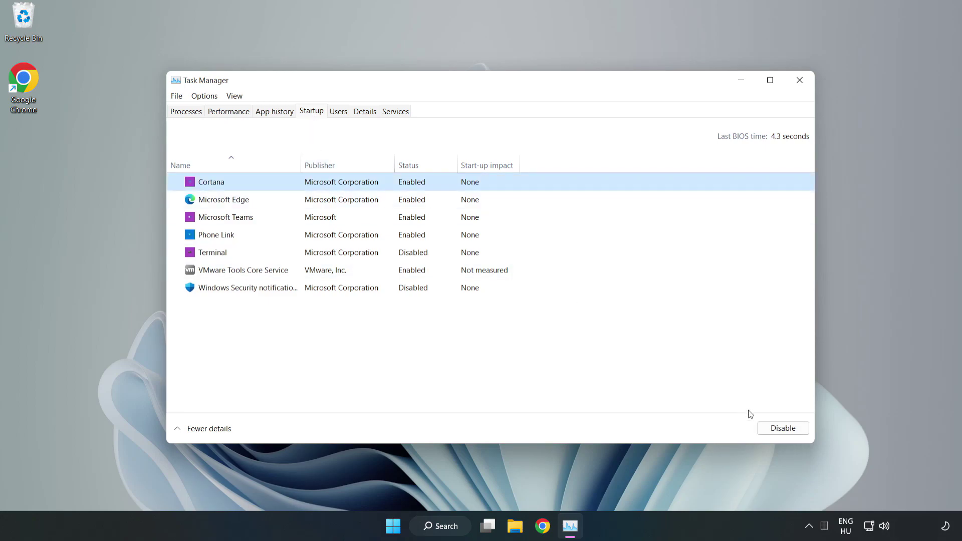
left_click(772, 428)
left_click(426, 198)
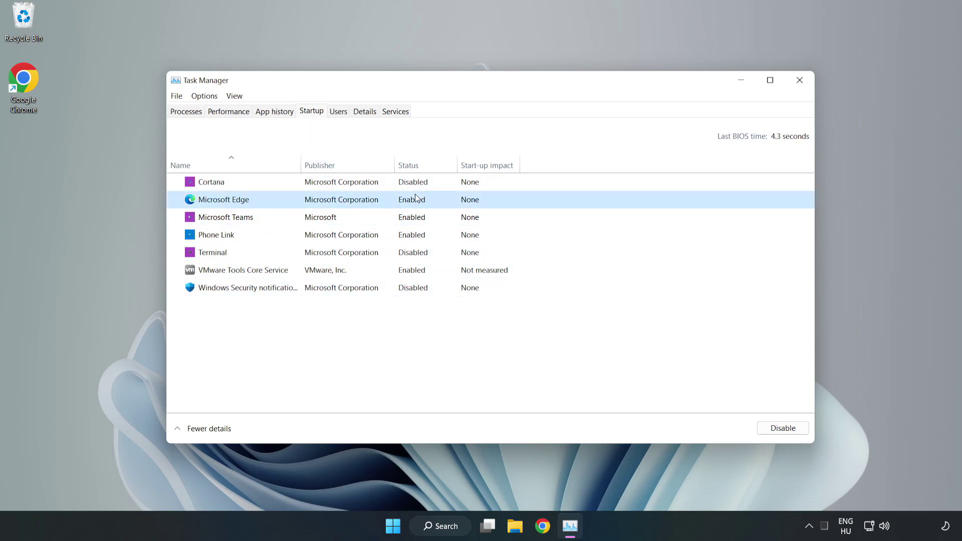
left_click(774, 428)
left_click(328, 221)
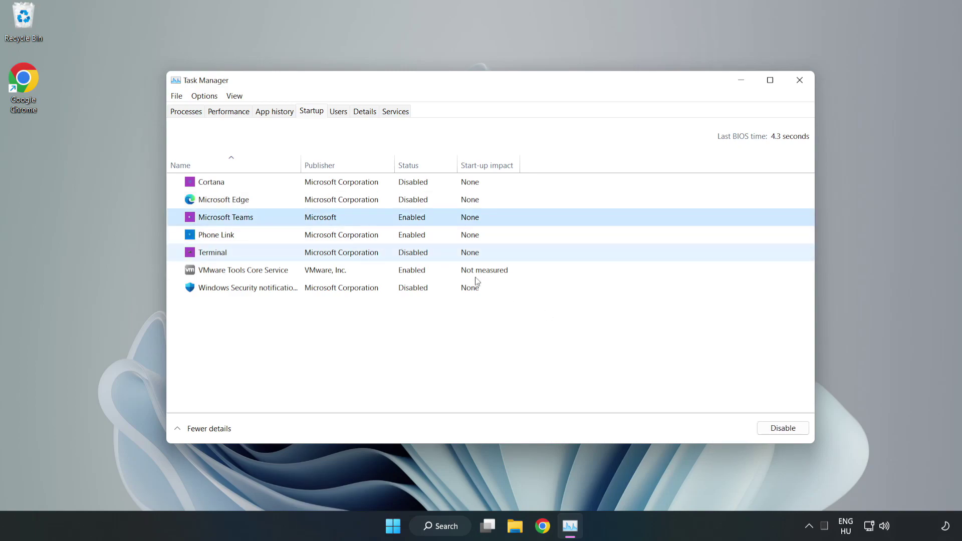
left_click(779, 430)
left_click(322, 239)
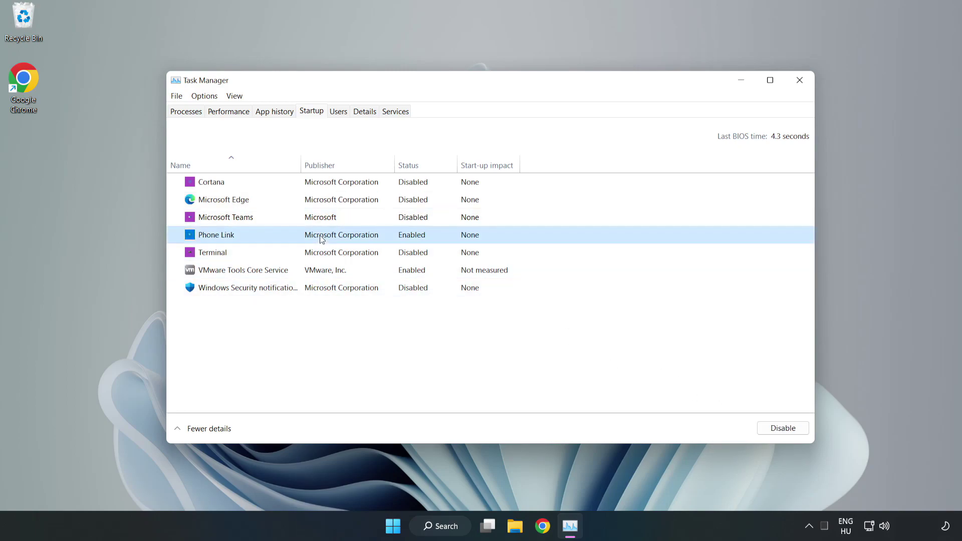
left_click(772, 430)
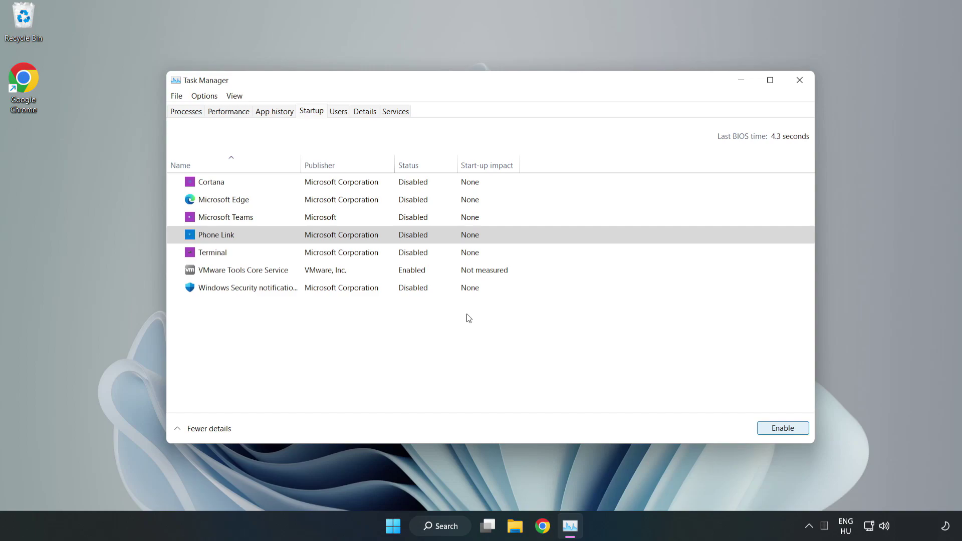
left_click(800, 81)
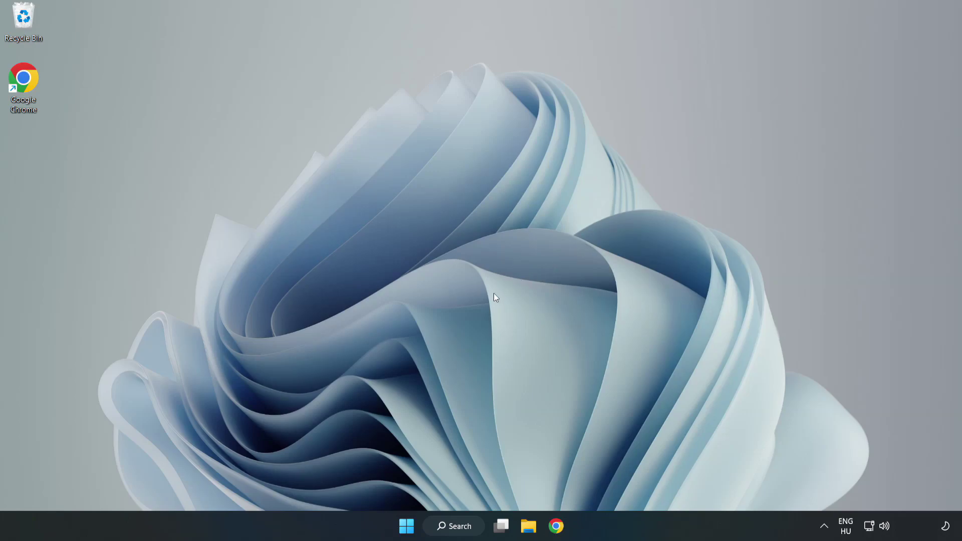
Download the DirectX End-User Runtime Web Installer (dxwebsetup.exe) from the DirectX page in Chrome
left_click(555, 527)
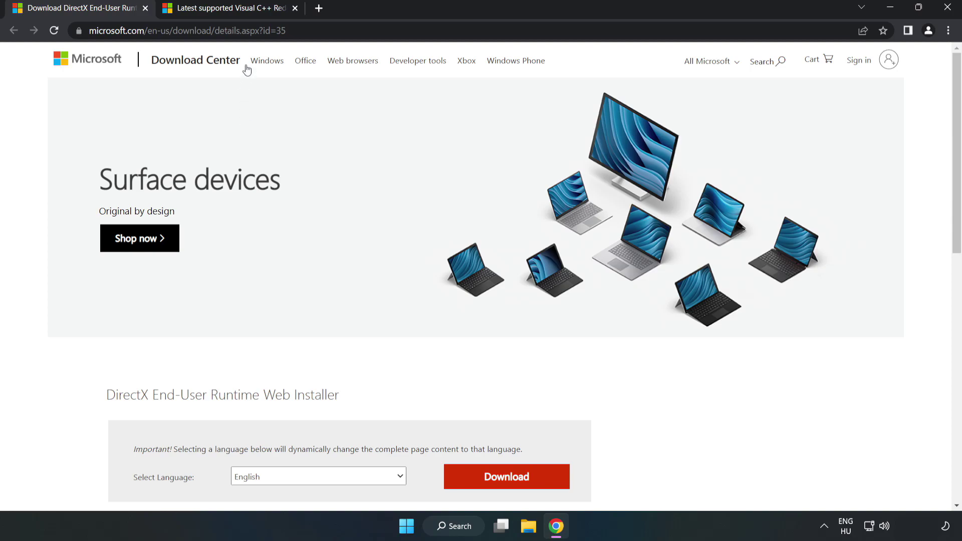
key("ctrl+l")
key("End")
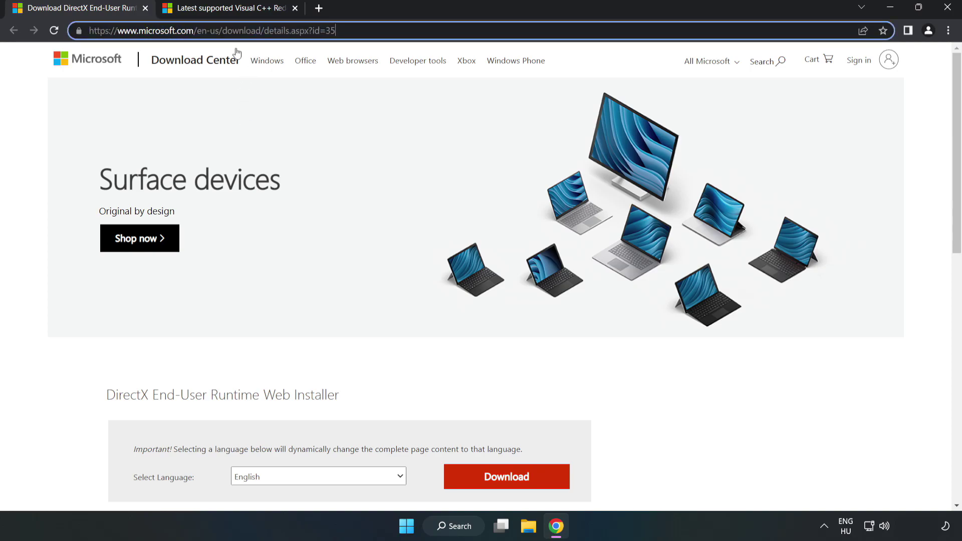
left_click(40, 115)
scroll(40, 115, "down", 3)
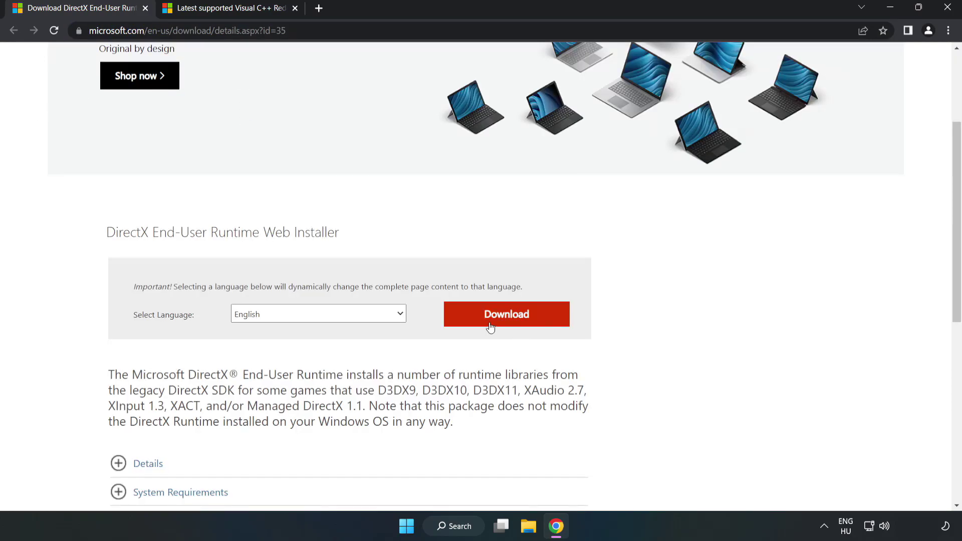
left_click(511, 322)
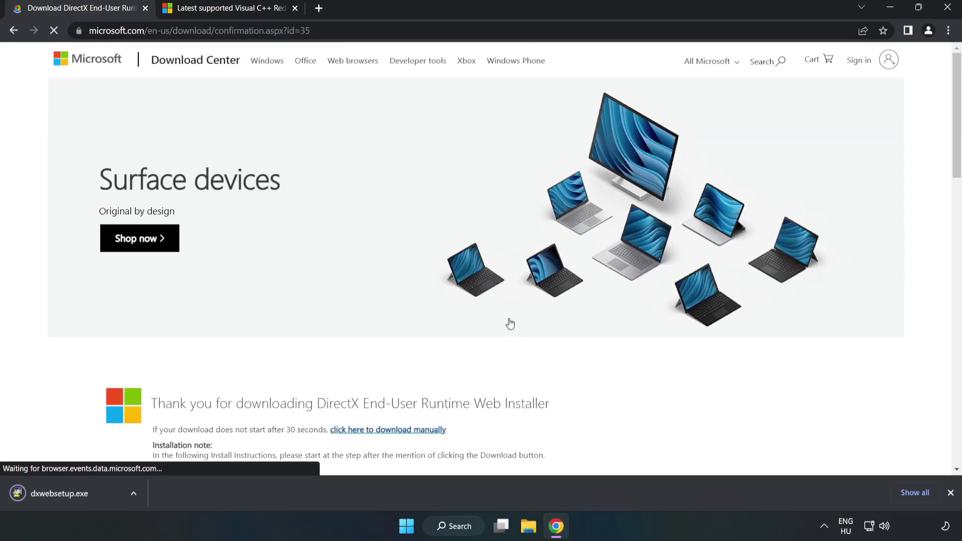
Run dxwebsetup.exe, accept the license, decline the Bing Bar and finish the DirectX setup
left_click(70, 494)
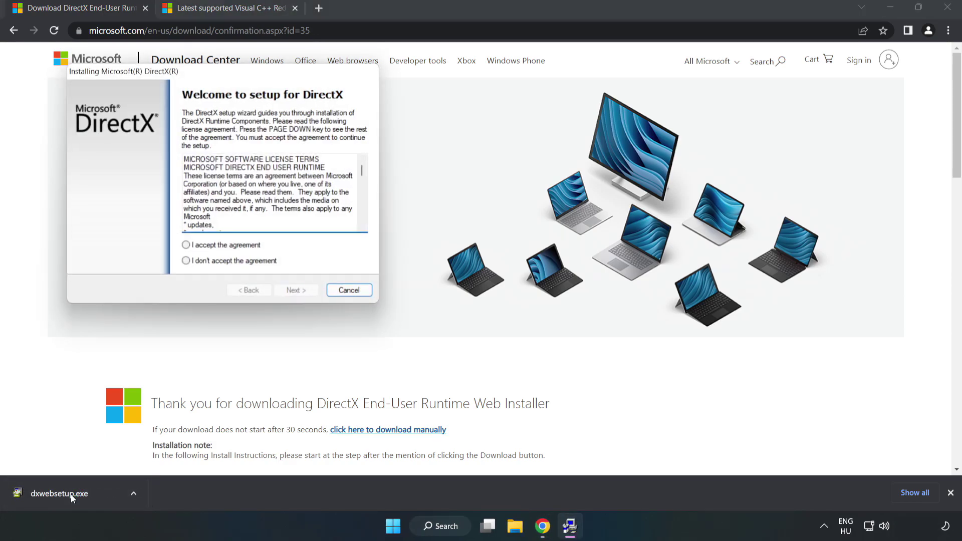
left_click_drag(218, 77, 469, 161)
left_click_drag(613, 257, 603, 306)
left_click(603, 312)
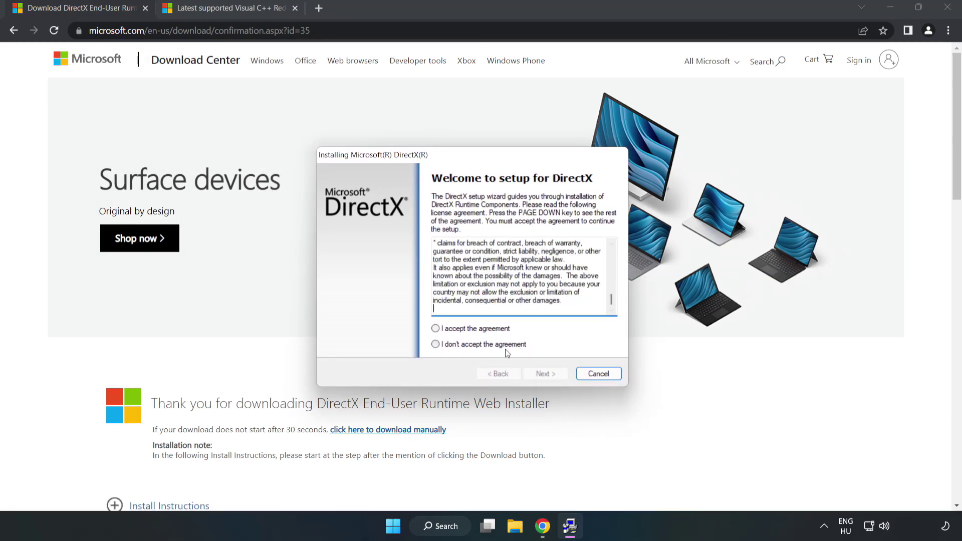
left_click(445, 330)
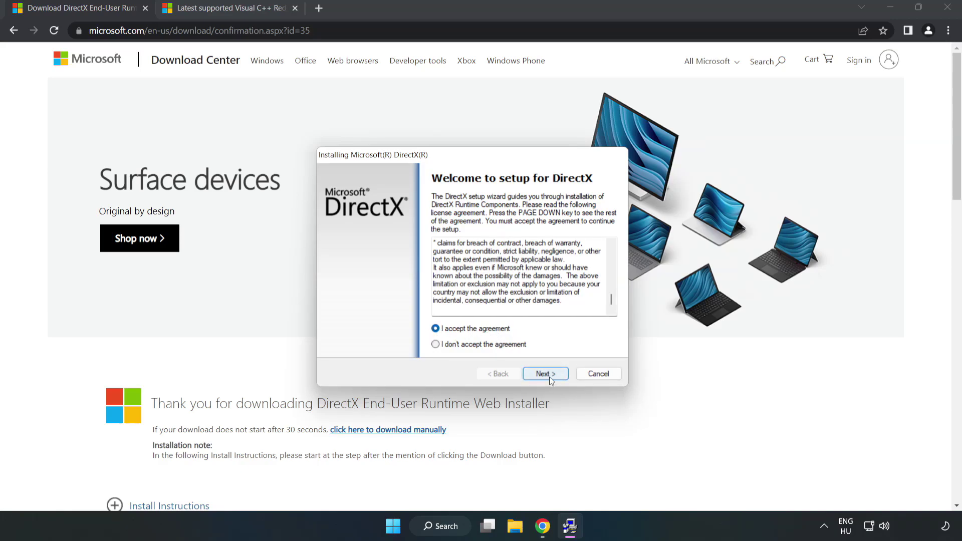
left_click(549, 377)
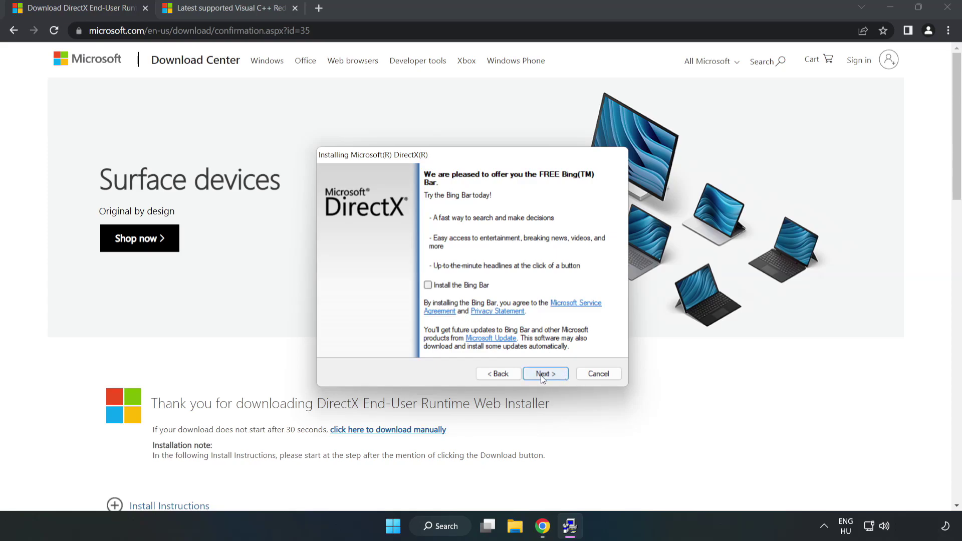
left_click(553, 375)
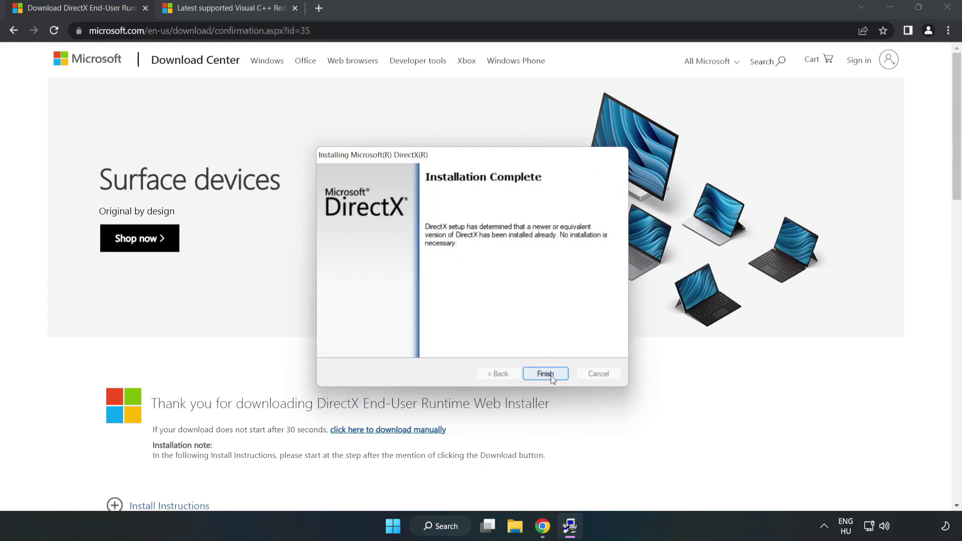
left_click(552, 375)
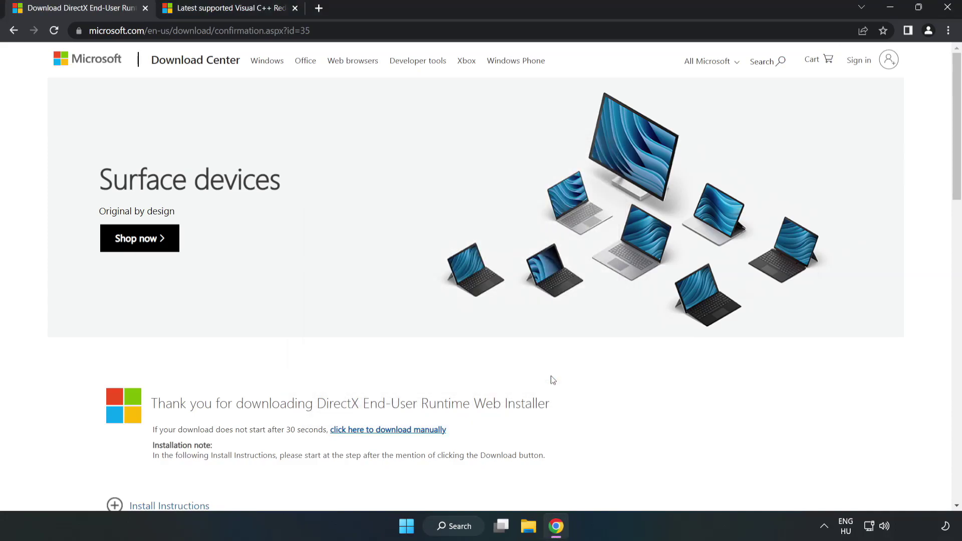
Download the ARM64, x86 and x64 Visual C++ 2015-2022 redistributable installers
left_click(144, 8)
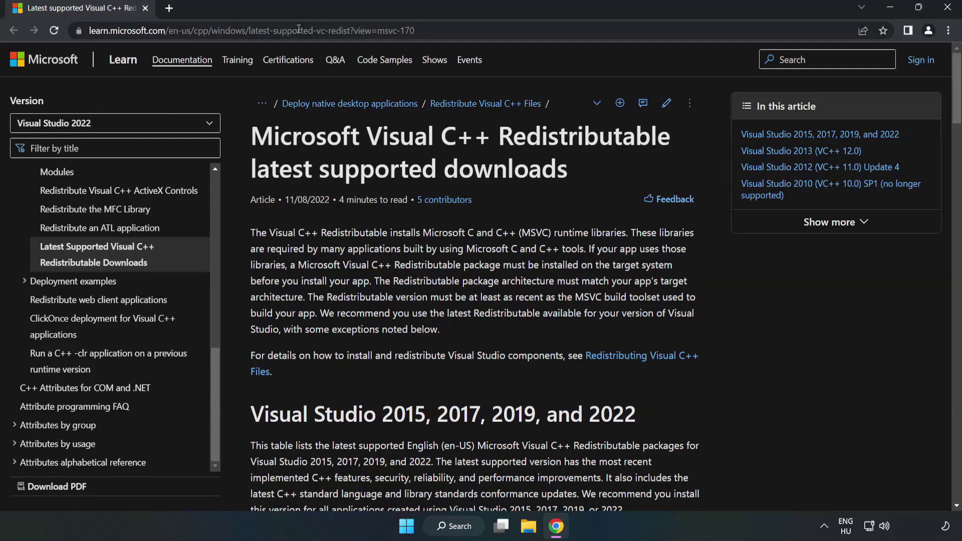
left_click(381, 30)
left_click_drag(415, 31, 348, 31)
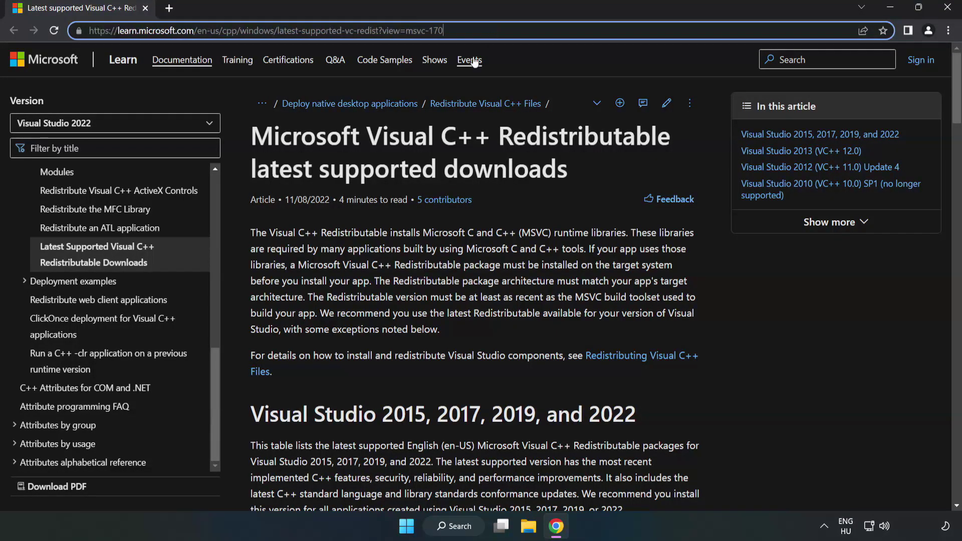
left_click(384, 179)
scroll(384, 180, "down", 5)
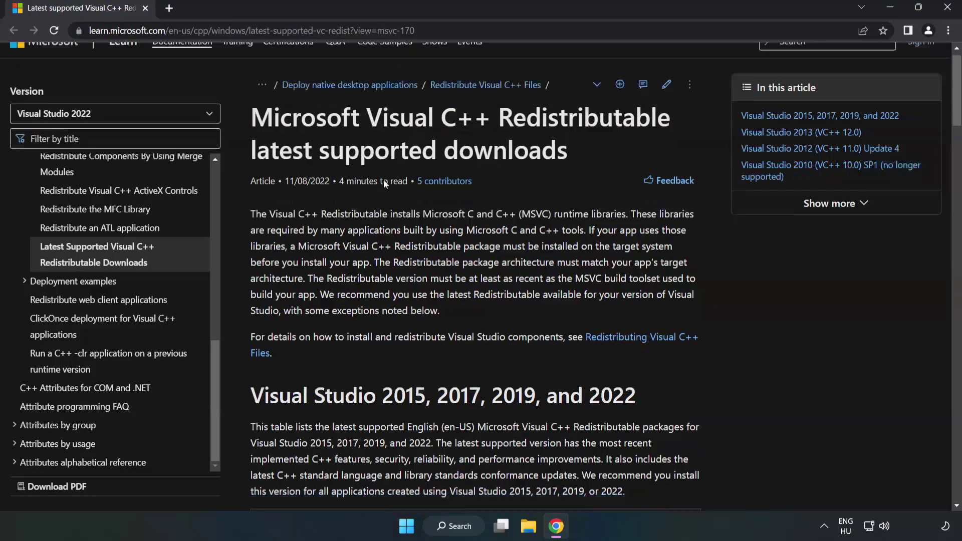
scroll(388, 188, "down", 2)
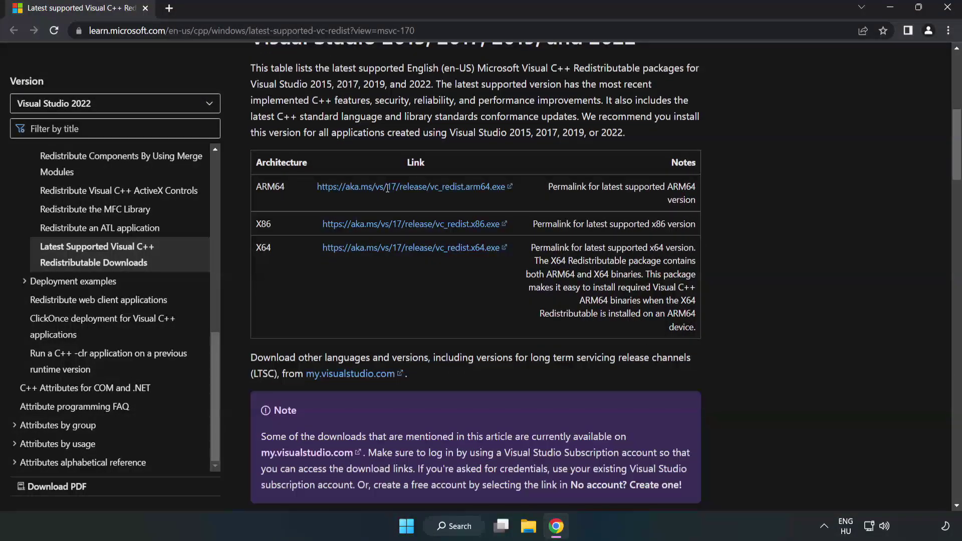
scroll(351, 191, "up", 2)
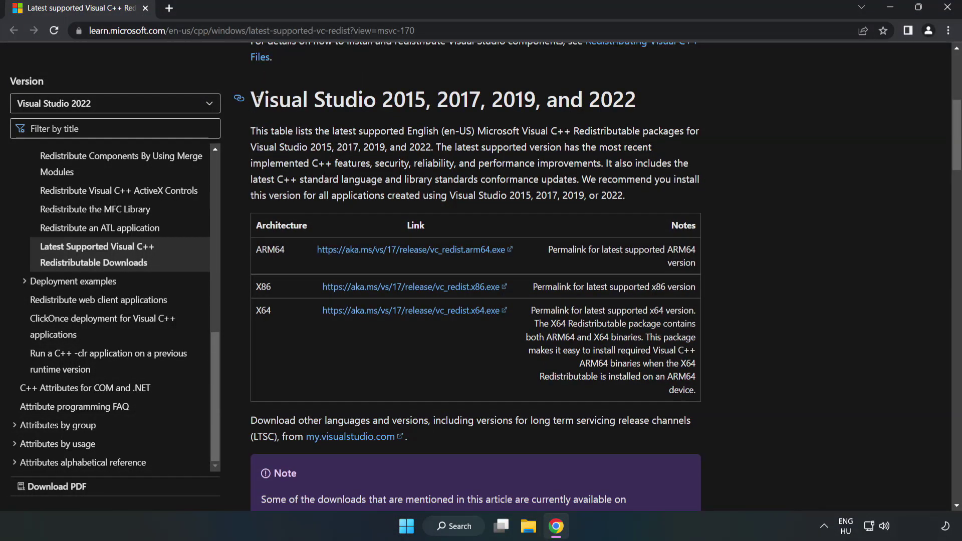
left_click_drag(250, 102, 636, 102)
left_click(596, 125)
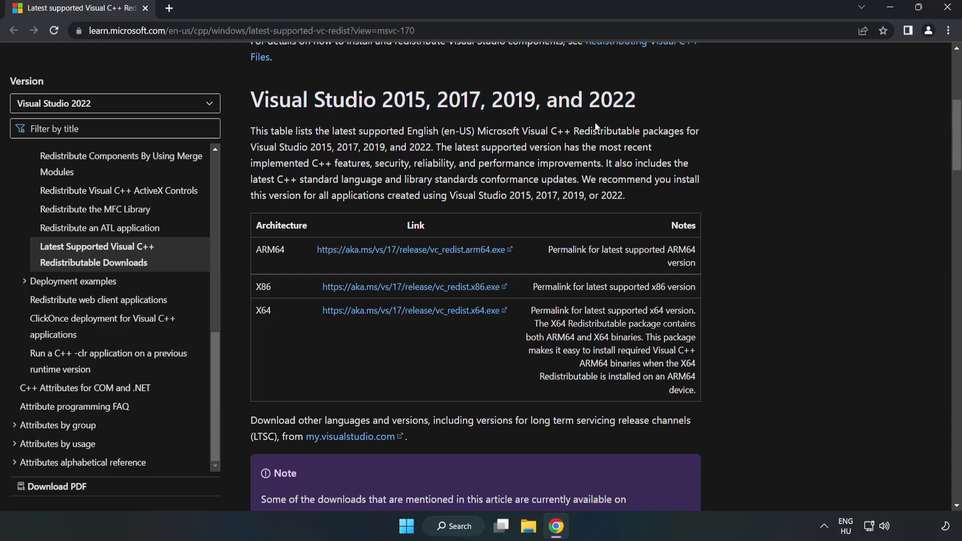
left_click(396, 248)
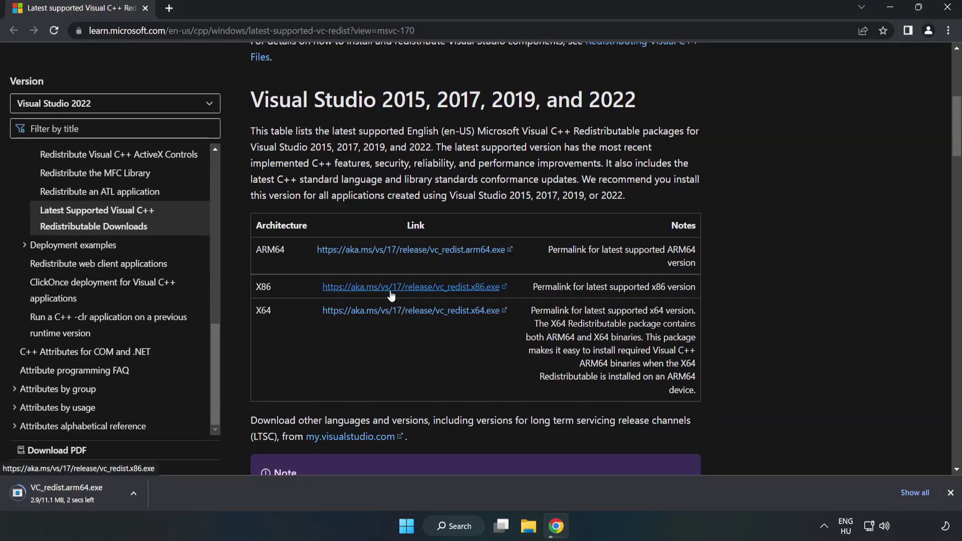
left_click(392, 293)
left_click(404, 311)
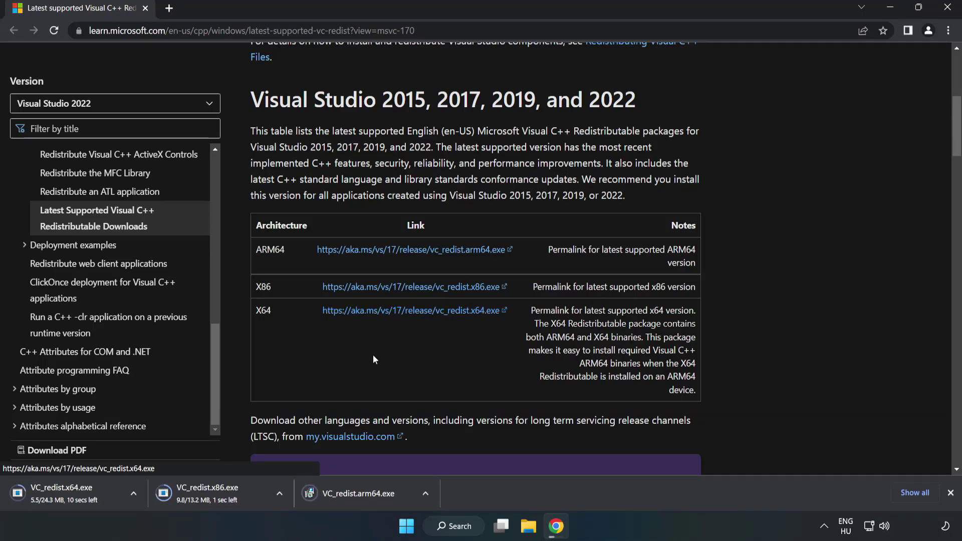
Run VC_redist.arm64.exe, accept the license terms and attempt the install, which fails as unsupported
left_click(367, 494)
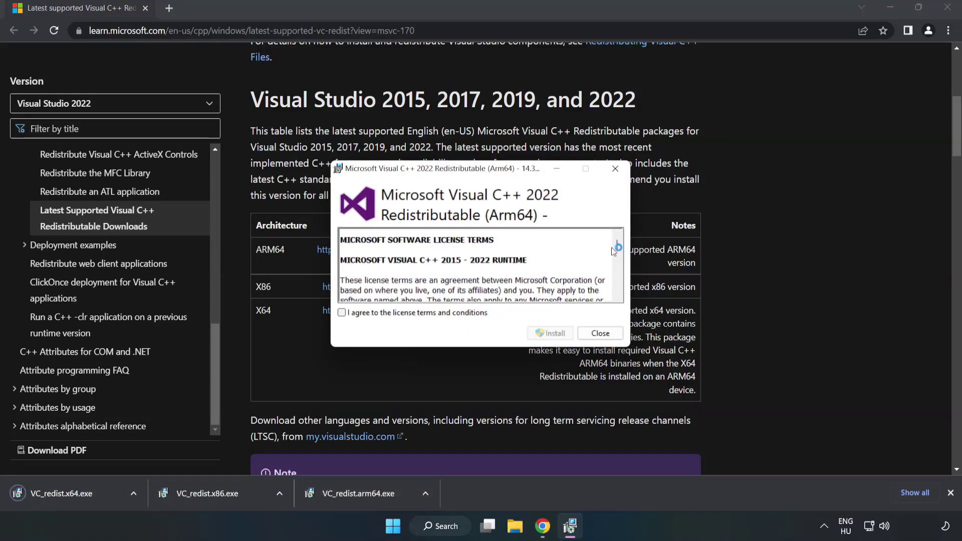
scroll(617, 246, "down", 20)
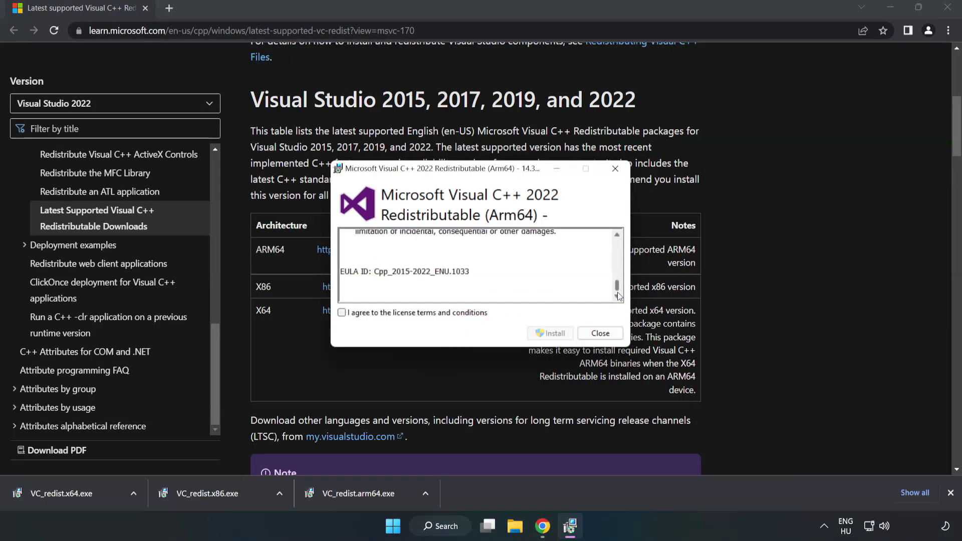
left_click(342, 313)
left_click(549, 335)
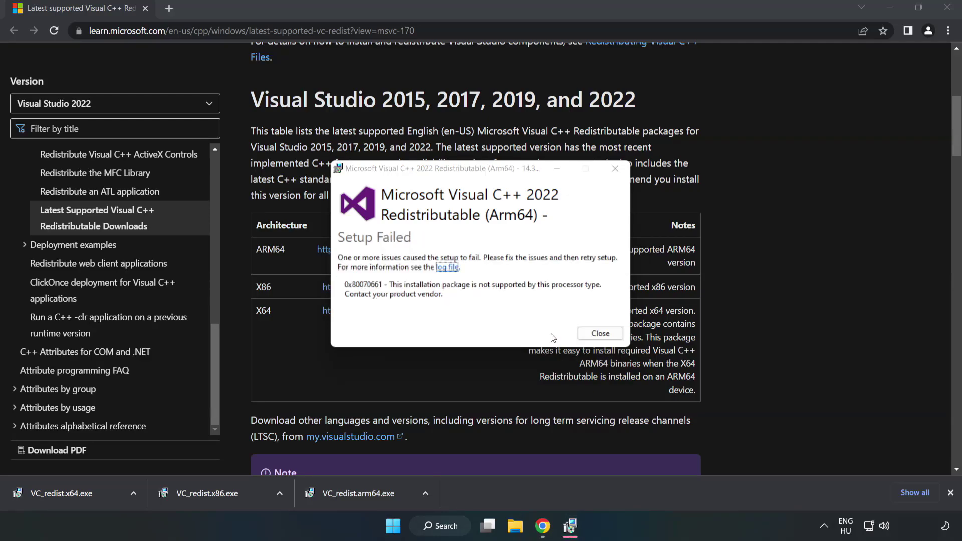
Dismiss the failed ARM64 setup and install the x86 Visual C++ 2015-2022 redistributable
left_click(599, 333)
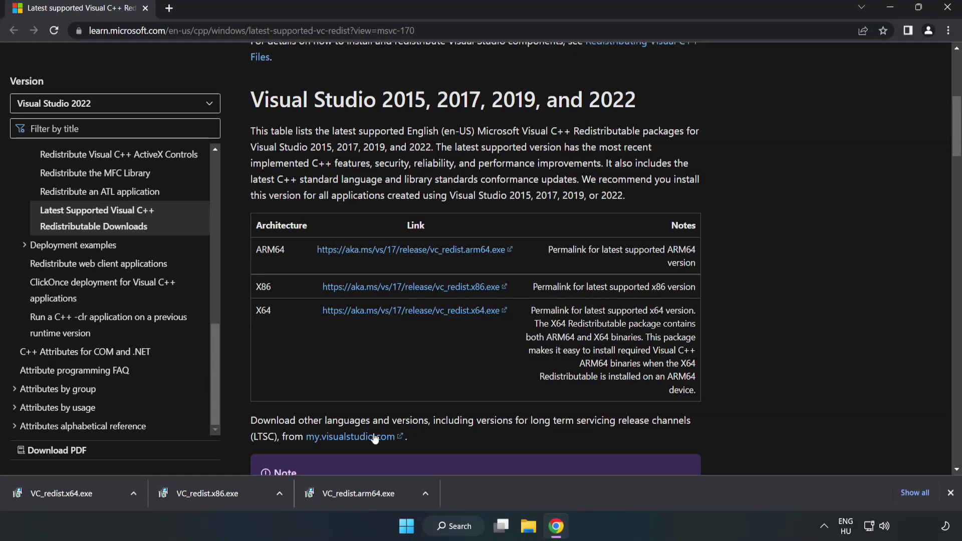
left_click(213, 492)
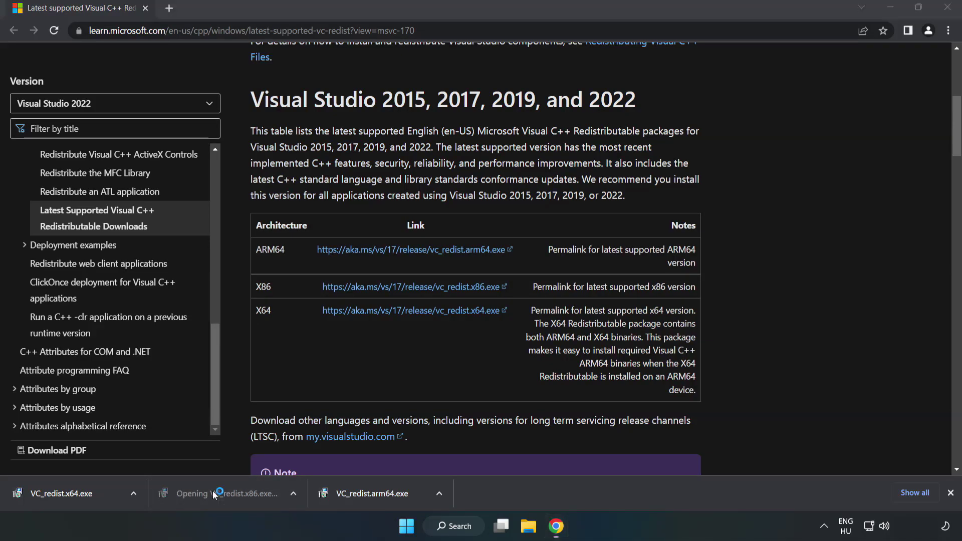
left_click_drag(614, 246, 616, 300)
left_click(342, 313)
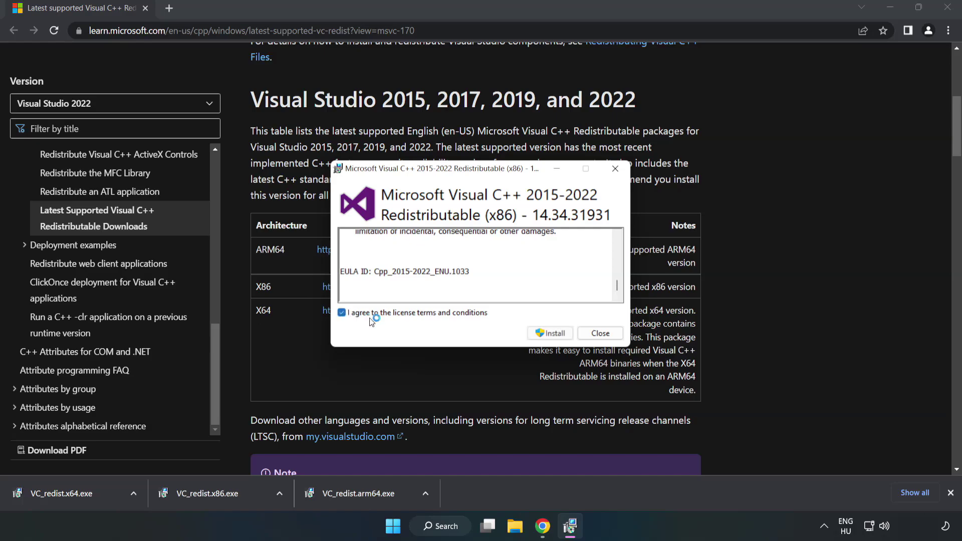
left_click(545, 334)
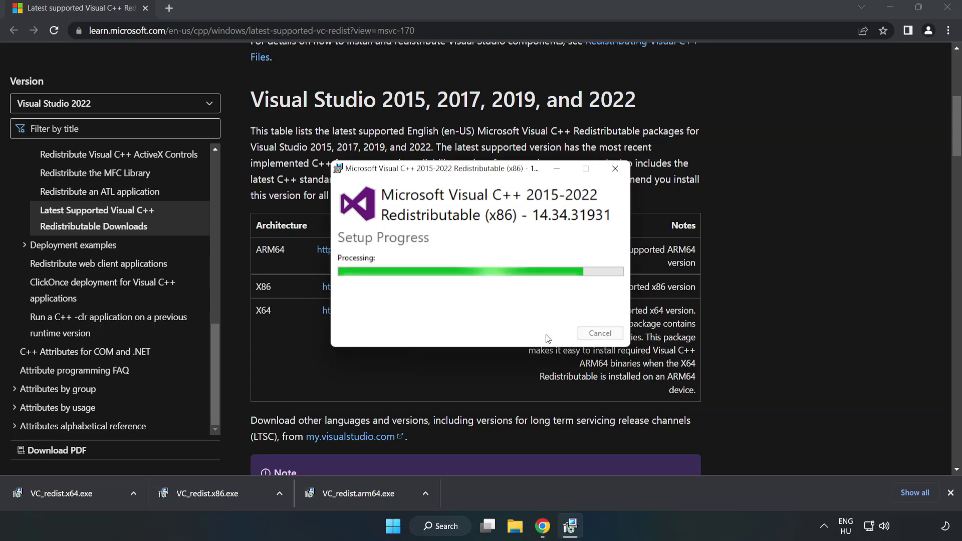
left_click(601, 333)
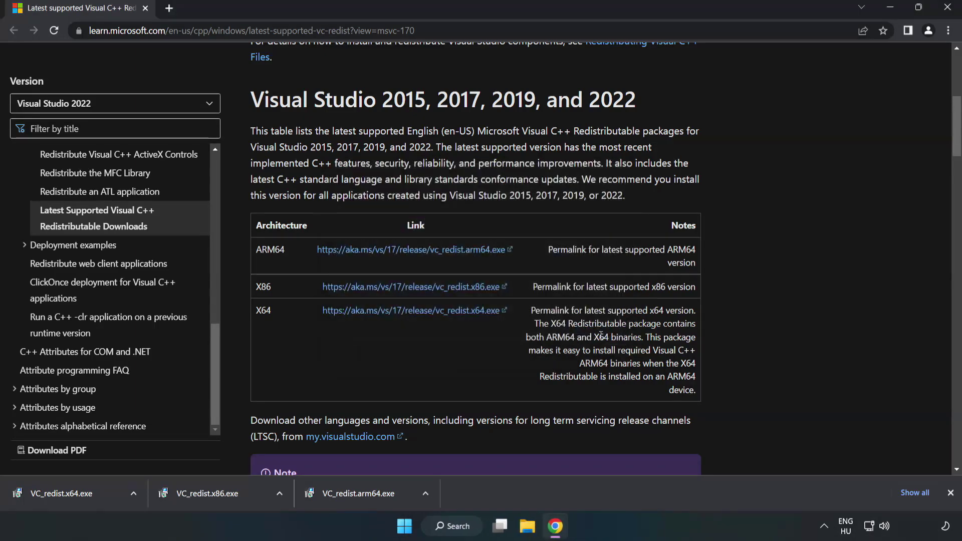
Install the x64 Visual C++ 2015-2022 redistributable 14.34.31931 and close its setup
left_click(52, 490)
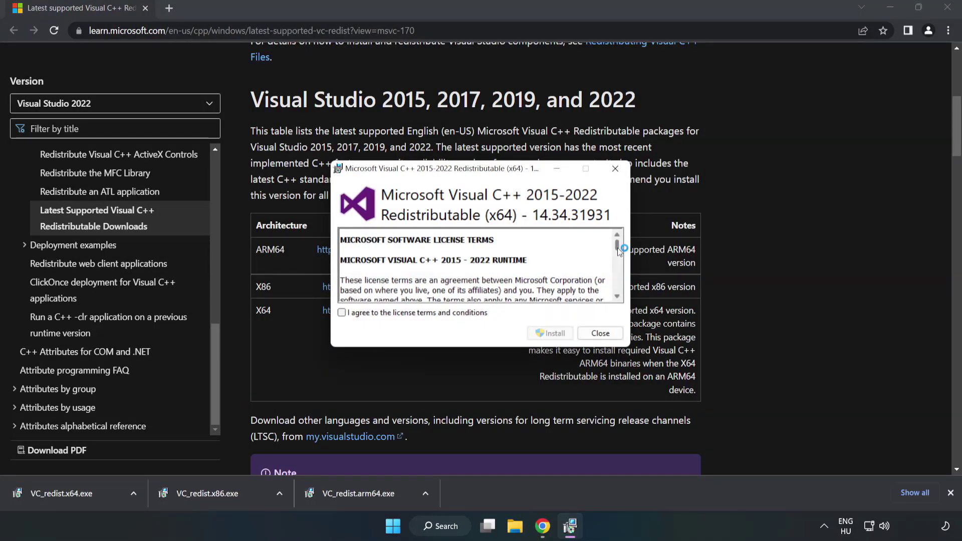
left_click_drag(618, 248, 618, 292)
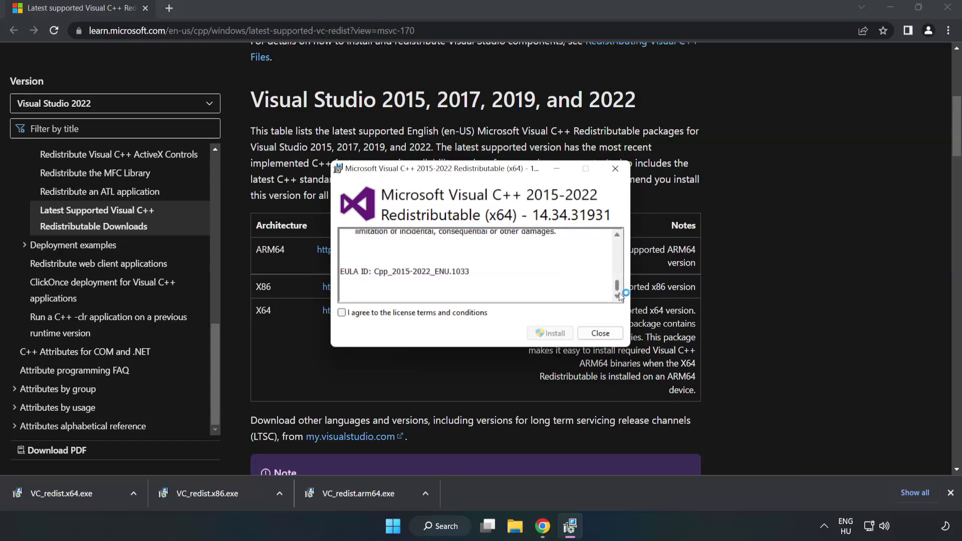
left_click(342, 313)
left_click(548, 333)
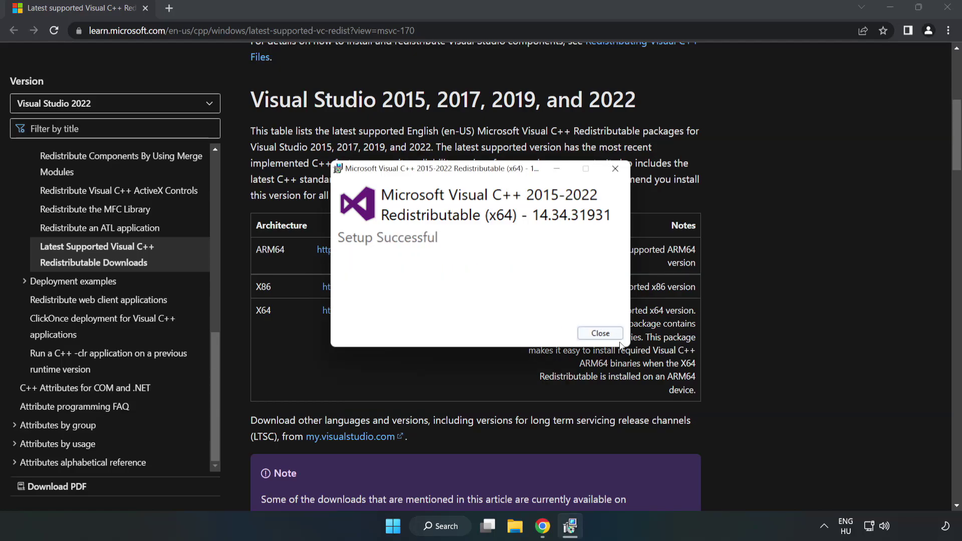
left_click(601, 333)
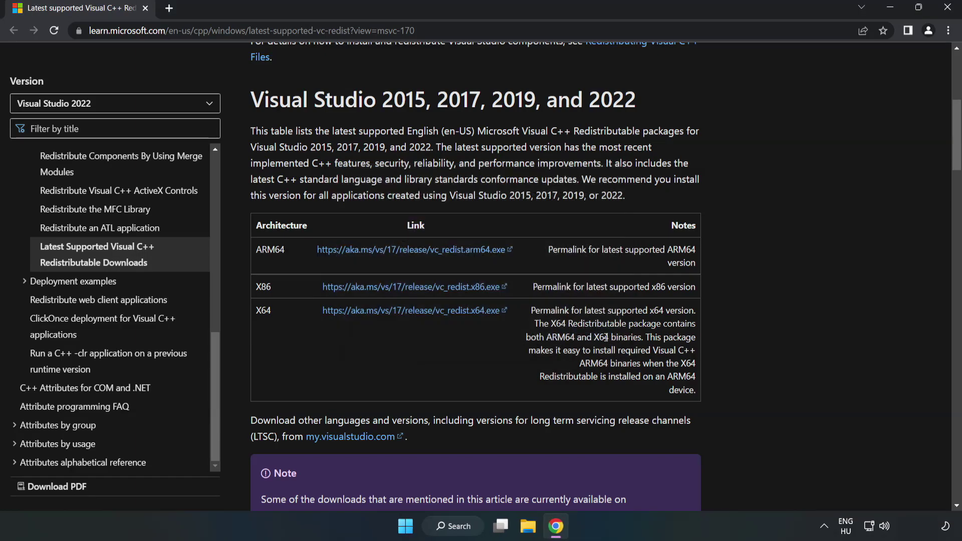
Close Chrome and launch Command Prompt as administrator by searching for 'cmd'
left_click(950, 12)
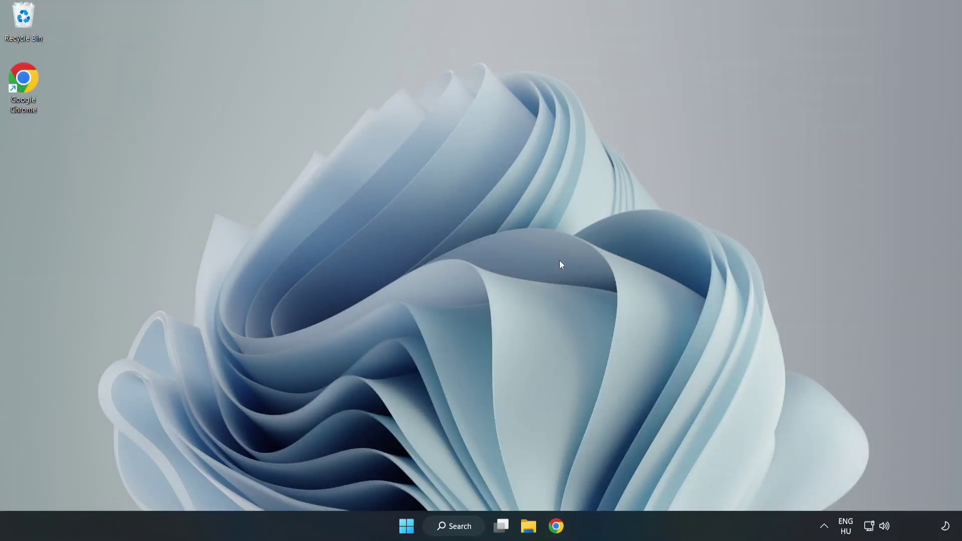
left_click(466, 527)
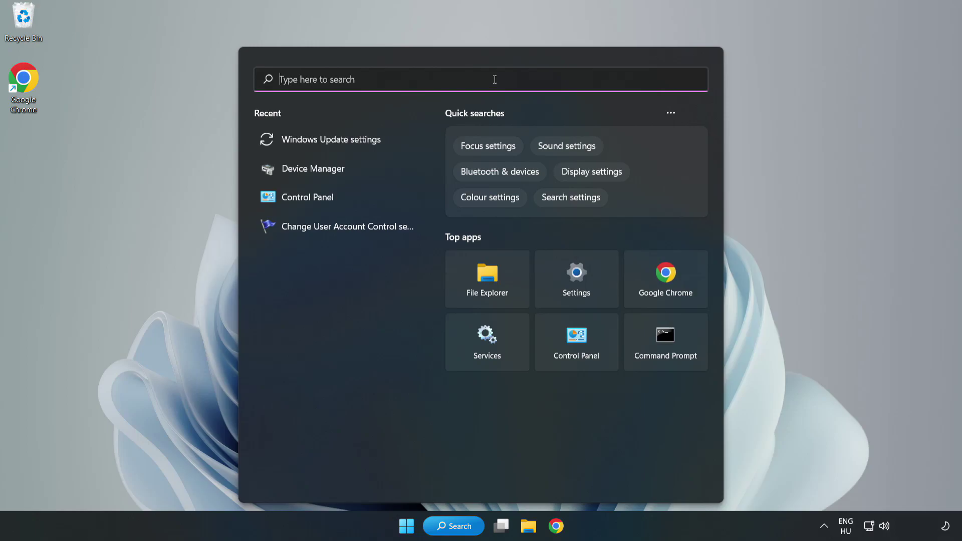
type("cmd")
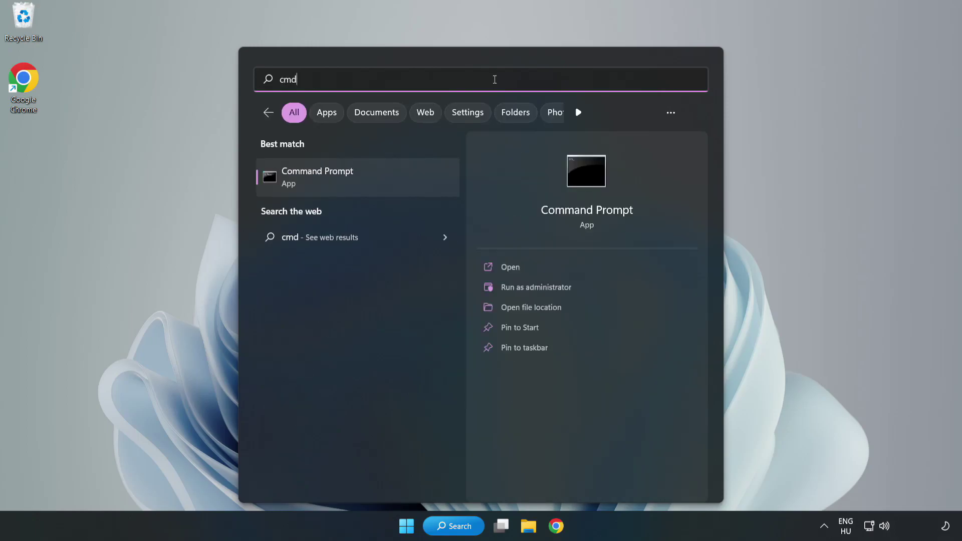
right_click(378, 181)
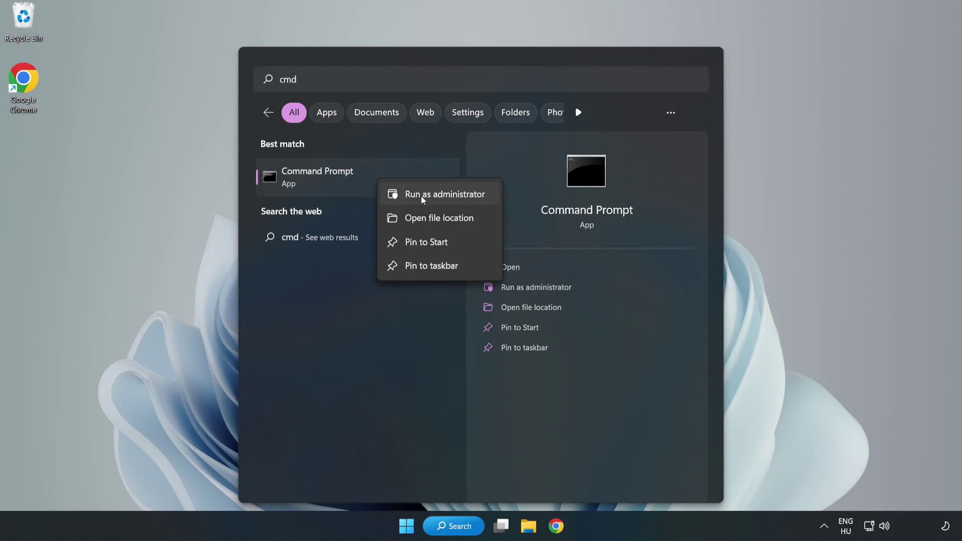
left_click(416, 196)
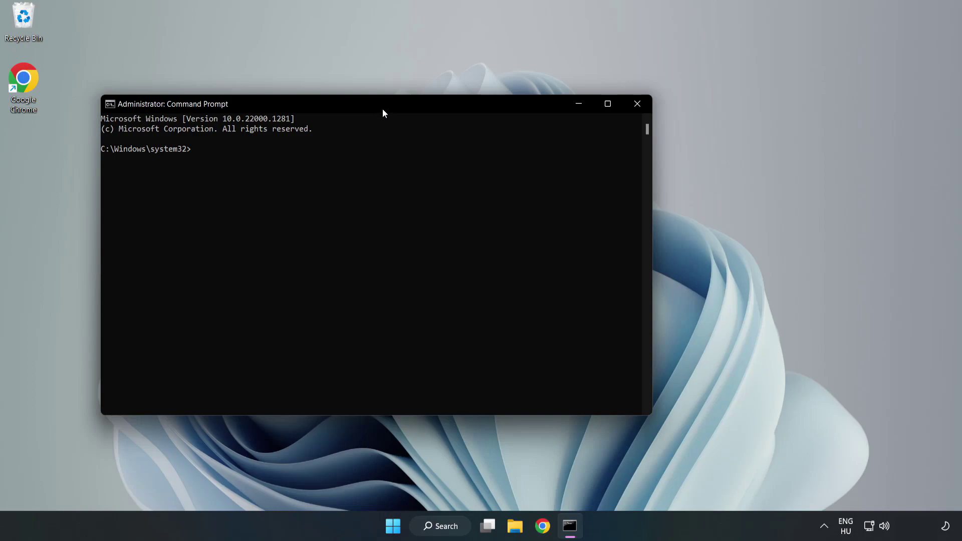
left_click_drag(383, 110, 489, 109)
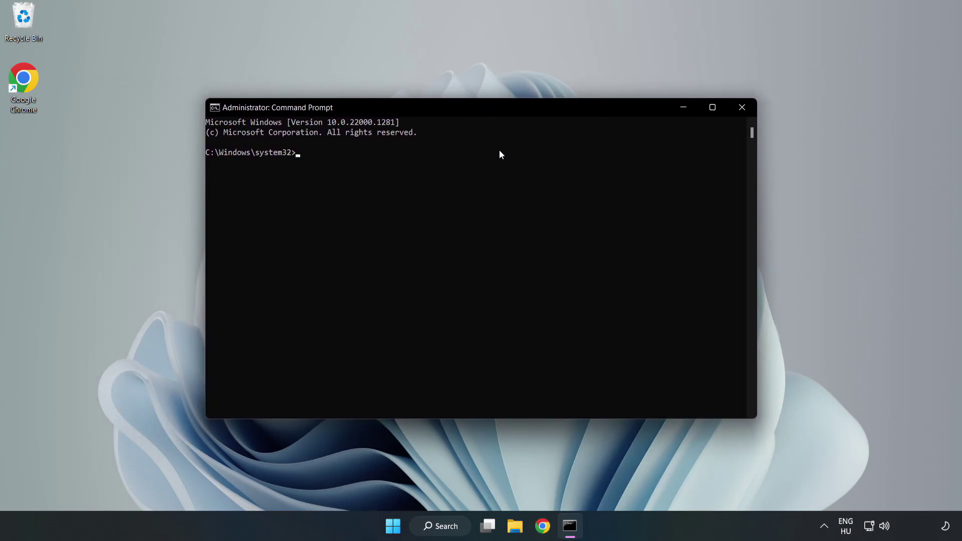
Run sfc /scannow at the administrator prompt and let verification reach 100%
type("sfc ")
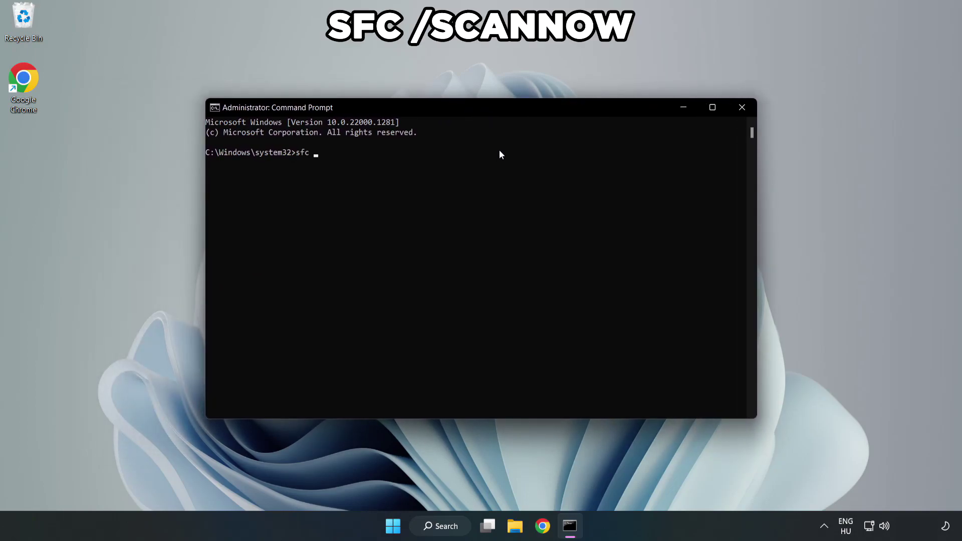
type("/scannow")
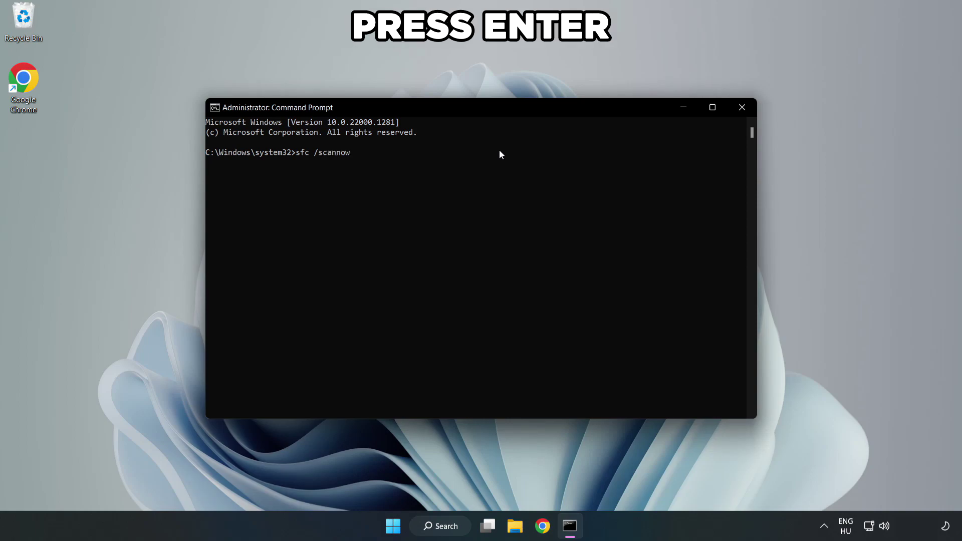
key("Return")
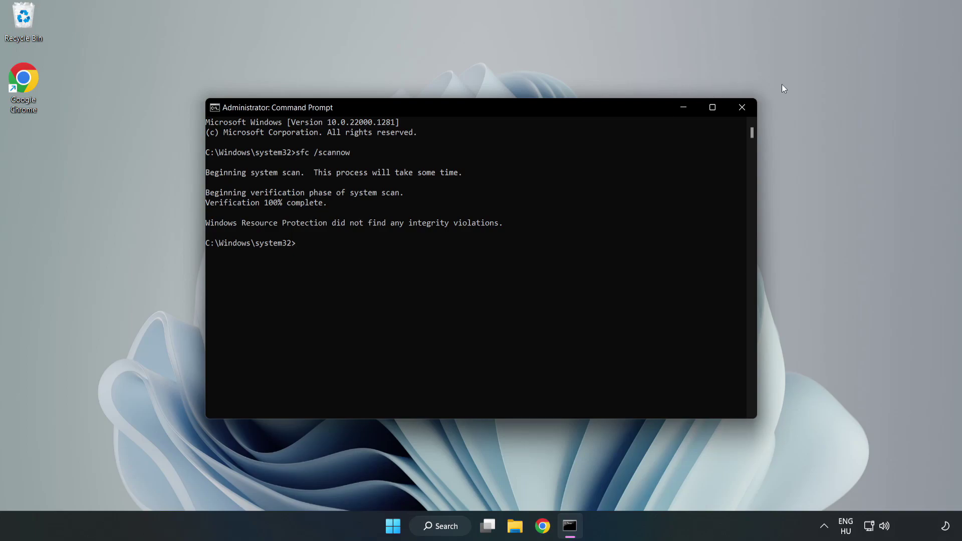
Close Command Prompt and show the Start menu power options with Restart
left_click(741, 113)
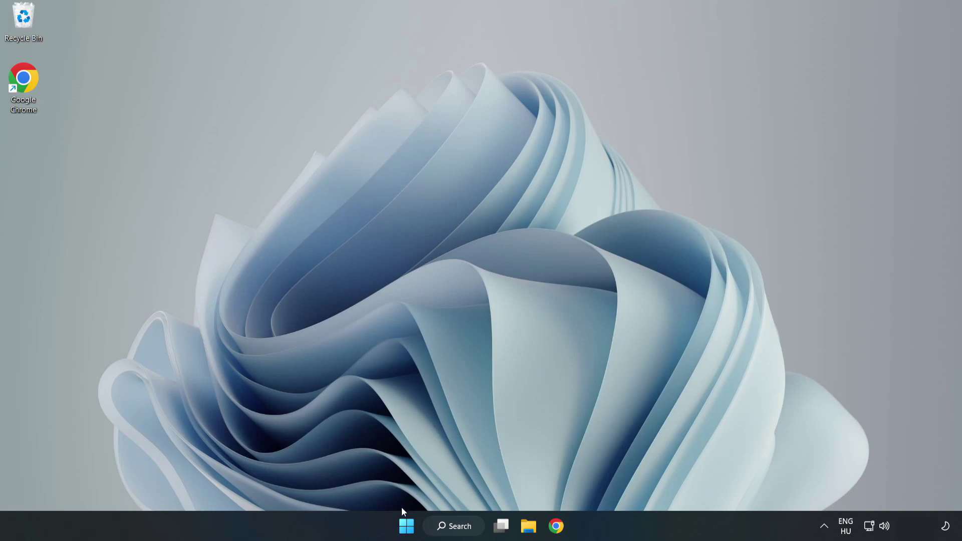
left_click(407, 526)
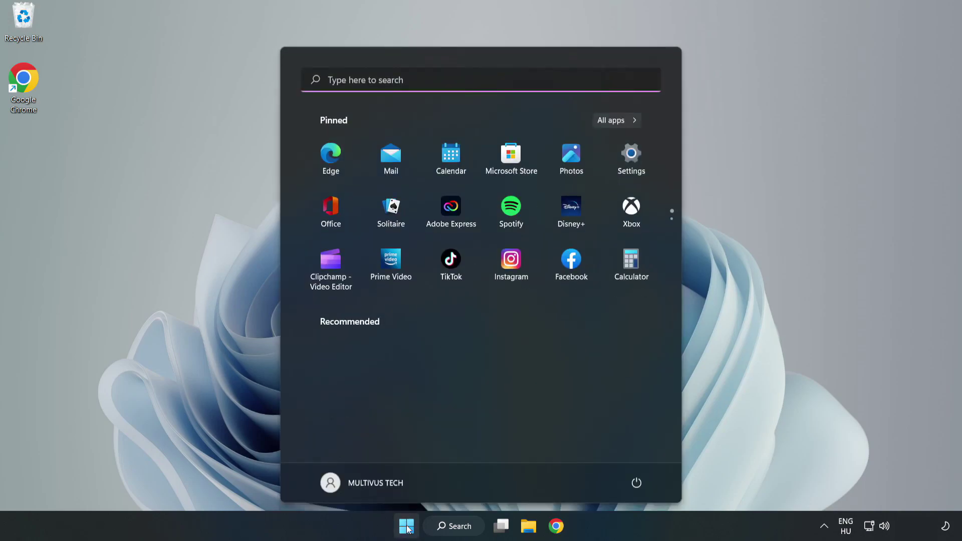
left_click(637, 483)
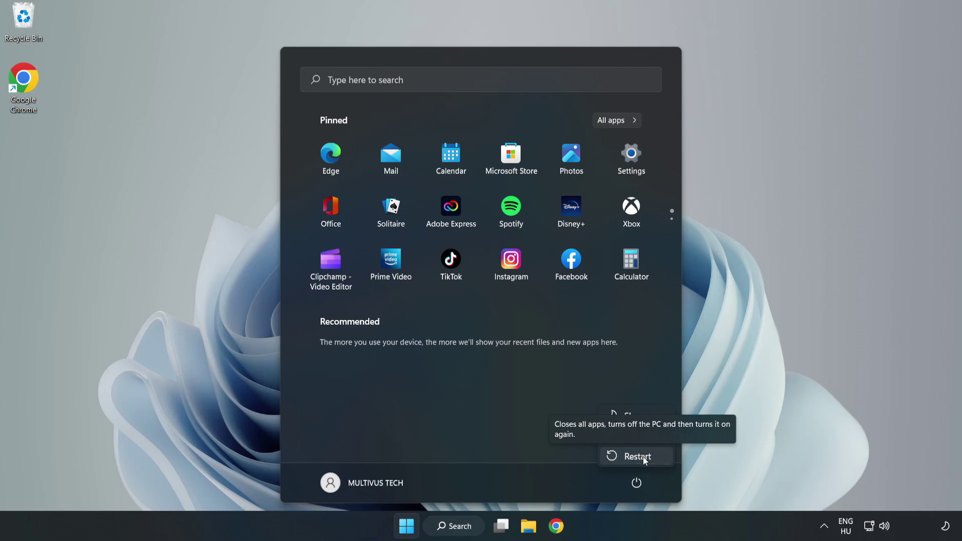